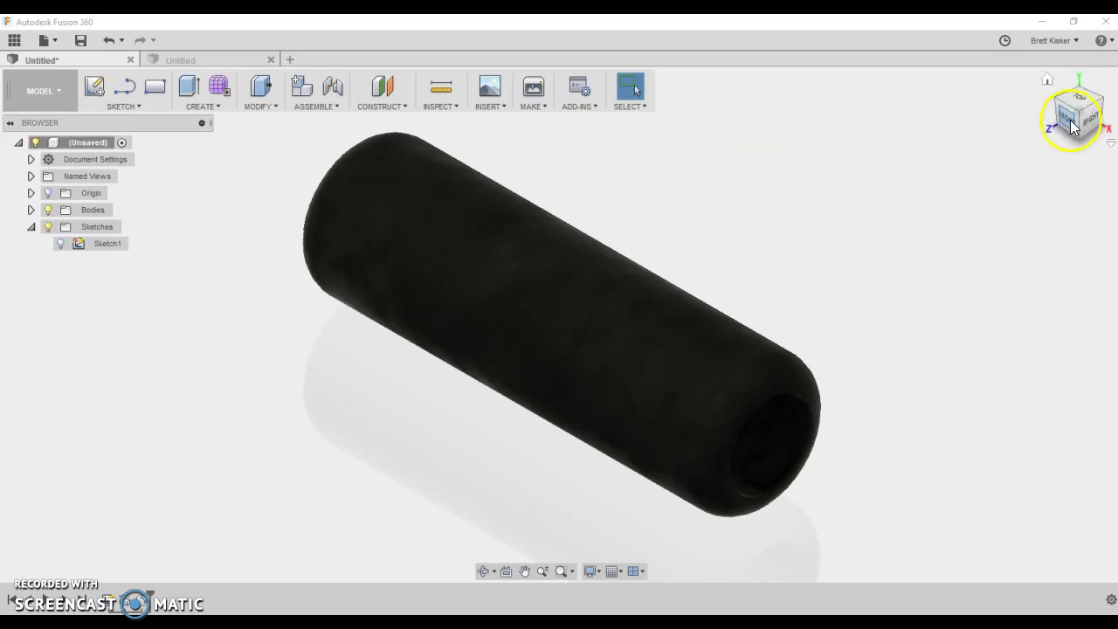
Step: Switch to the second, empty Untitled design and start a sketch on the front plane
middle_click_drag(873, 262, 863, 186, "shift")
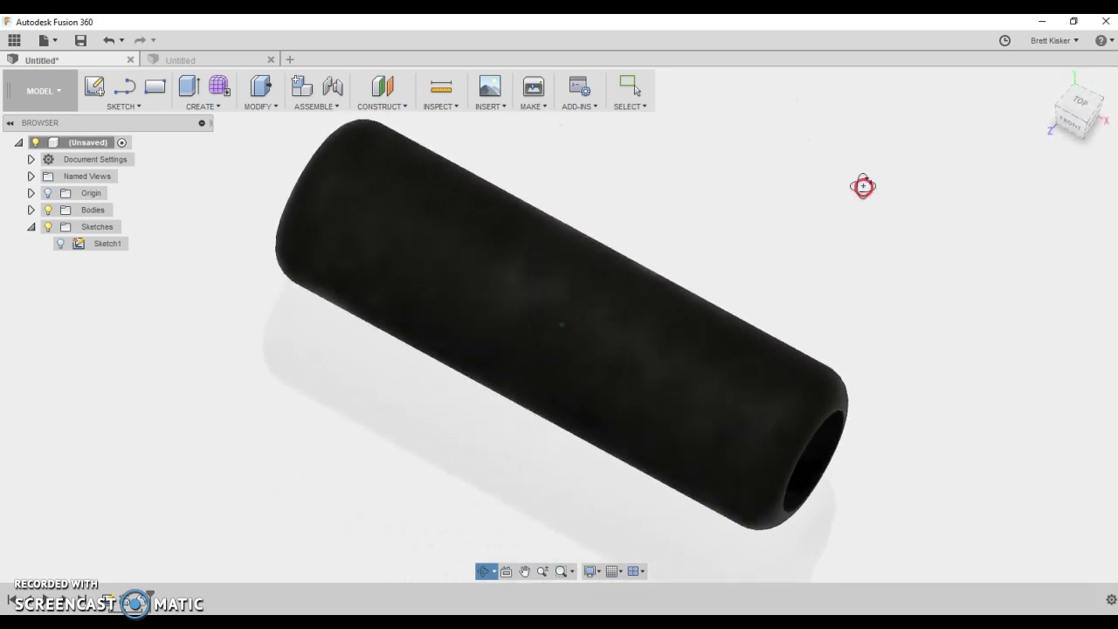
key("Escape")
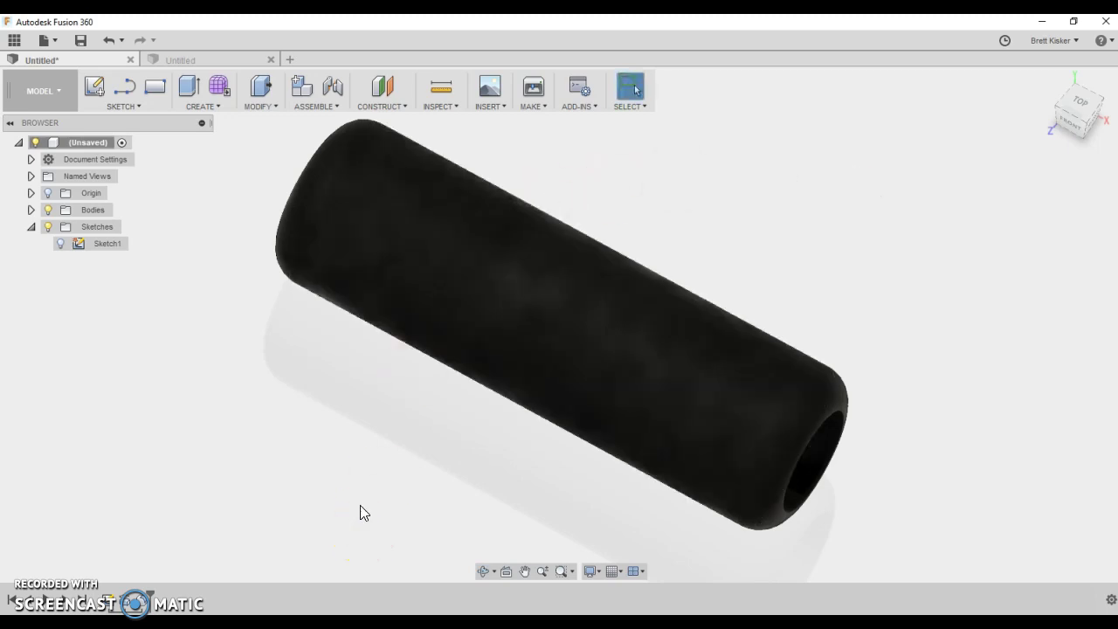
left_click(200, 62)
left_click(95, 87)
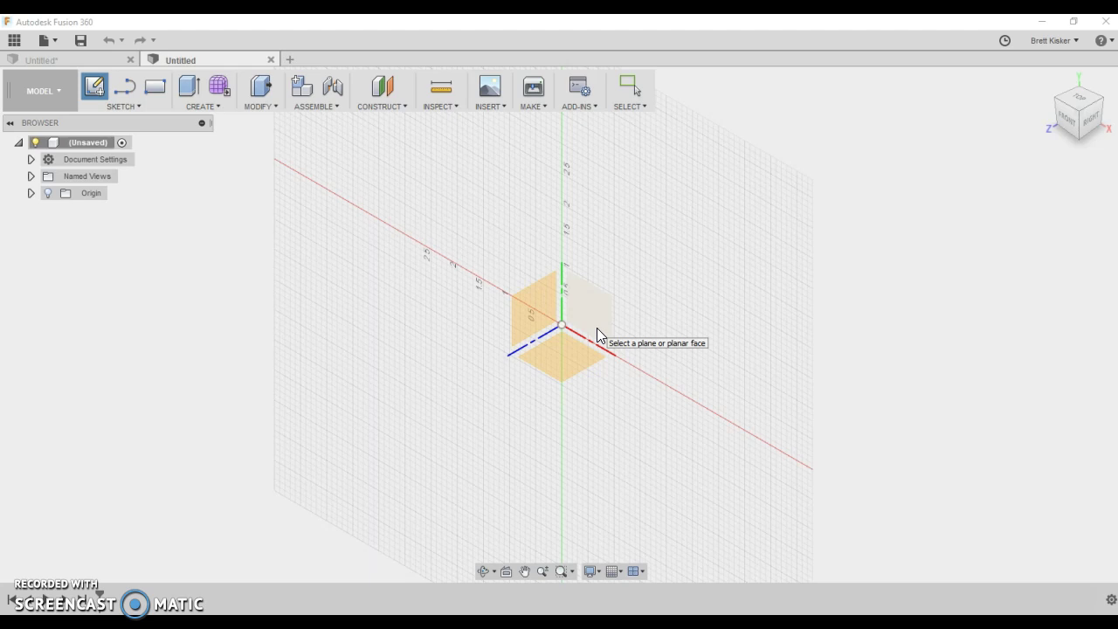
left_click(597, 330)
Step: Draw a 1-inch horizontal line starting at the origin
key("l")
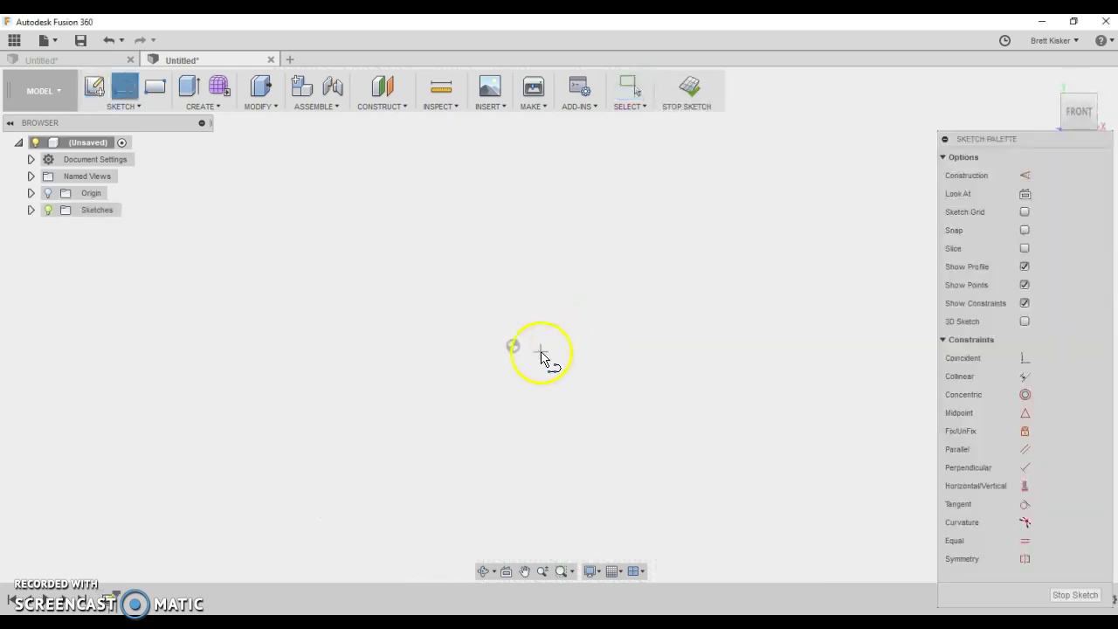
left_click(514, 346)
left_click_drag(733, 347, 737, 346)
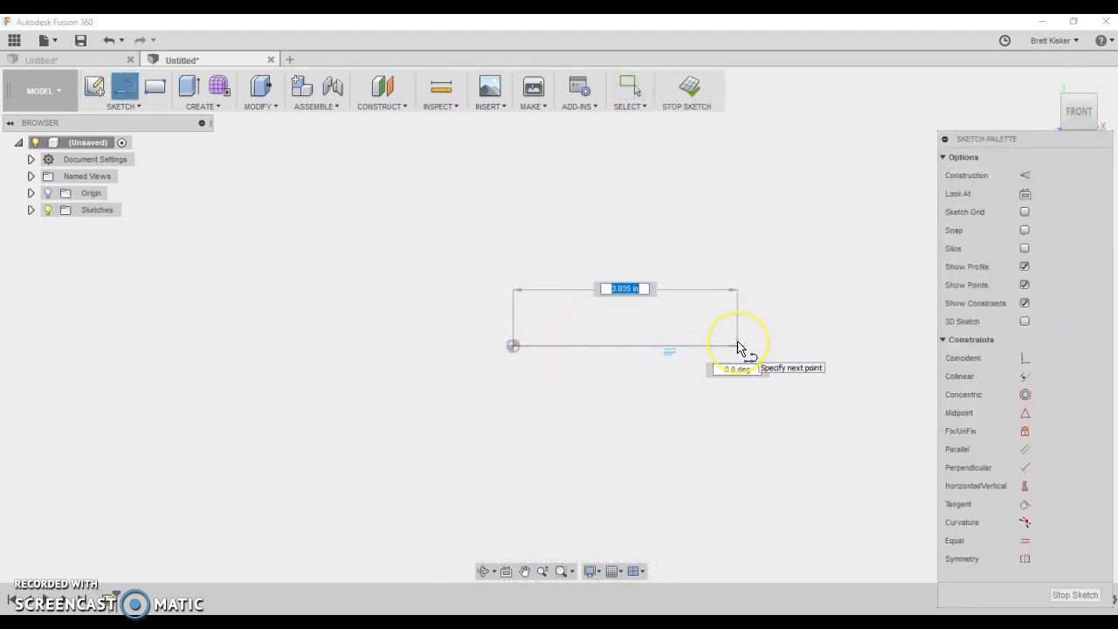
type("1")
key("Tab")
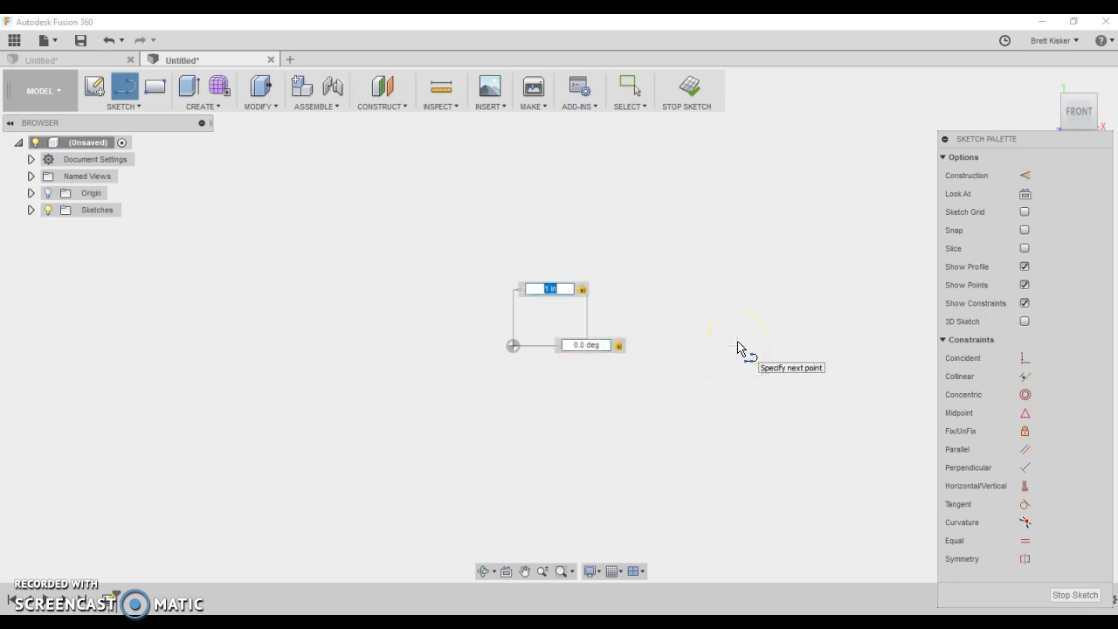
key("Escape")
Step: Convert the box's bottom line into dashed construction geometry
scroll(496, 481, "up", 5)
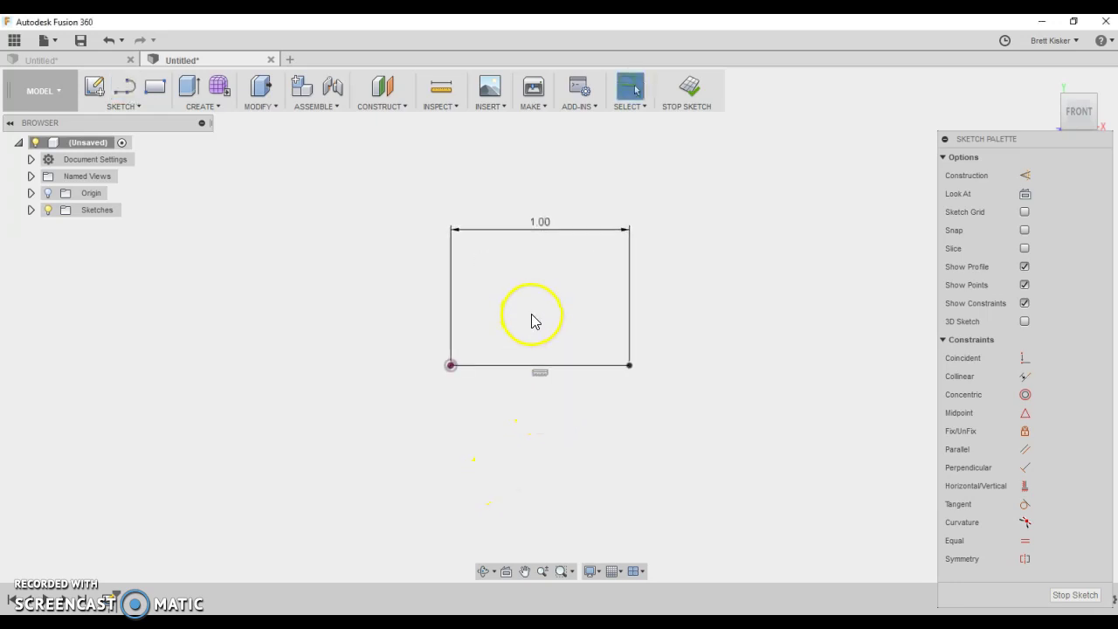
scroll(537, 323, "up", 4)
middle_click_drag(509, 344, 487, 369)
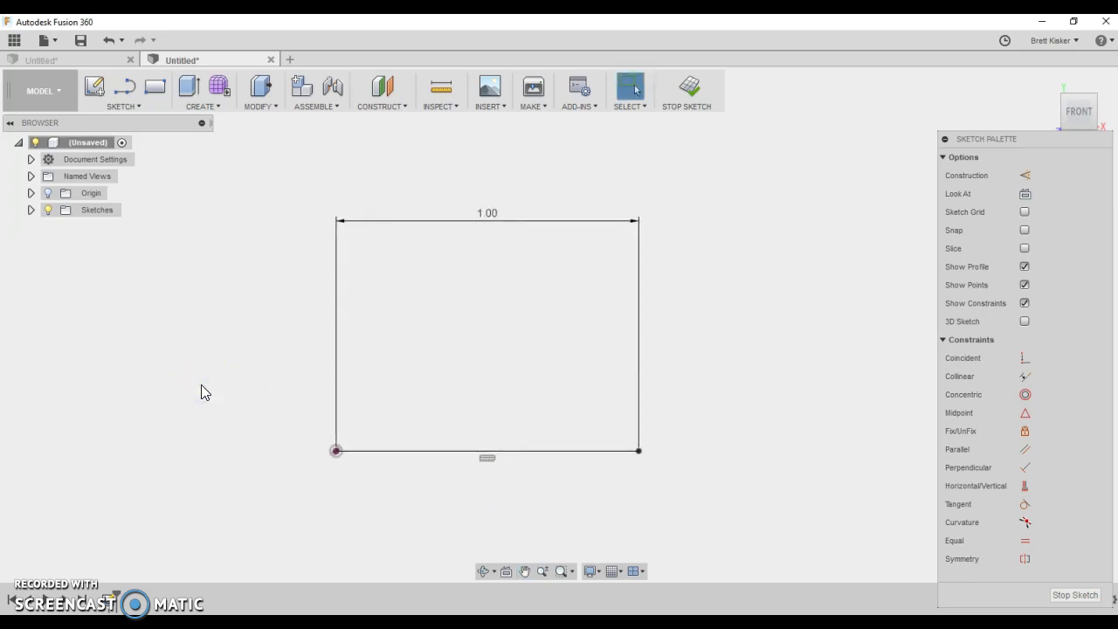
left_click(357, 450)
key("x")
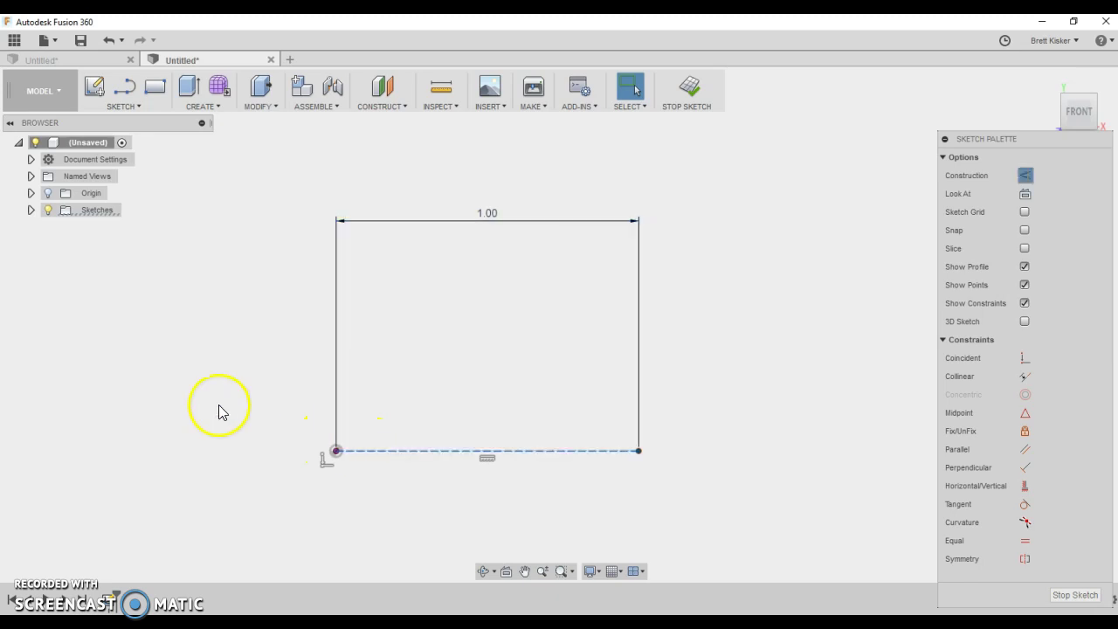
left_click(222, 407)
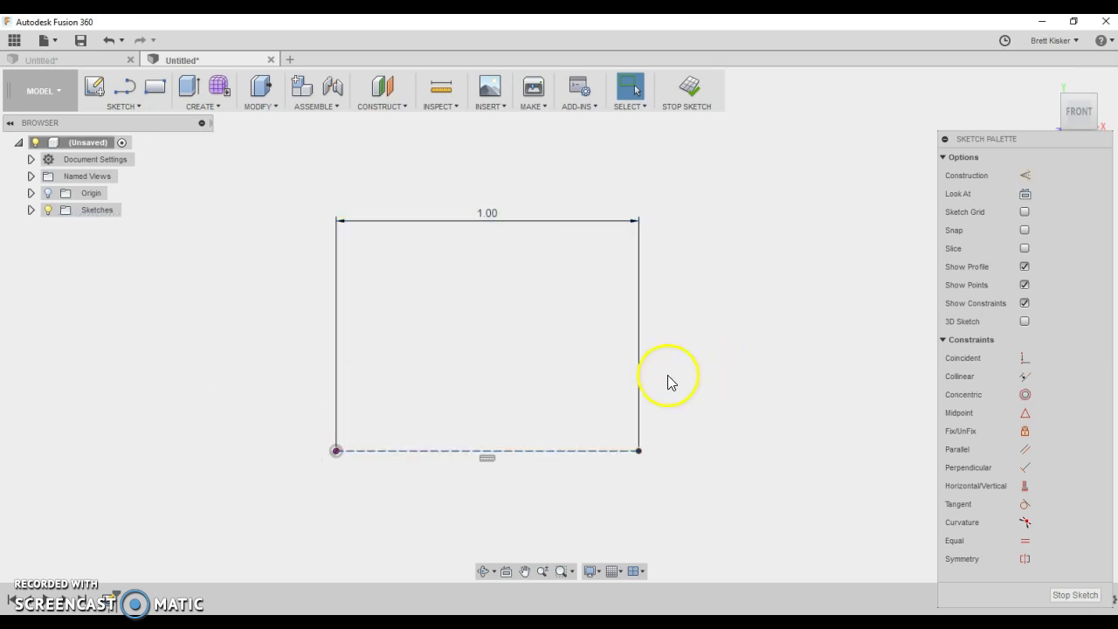
Step: Draw a rectangle profile above the construction line and finish the sketch
left_click(155, 87)
left_click(374, 331)
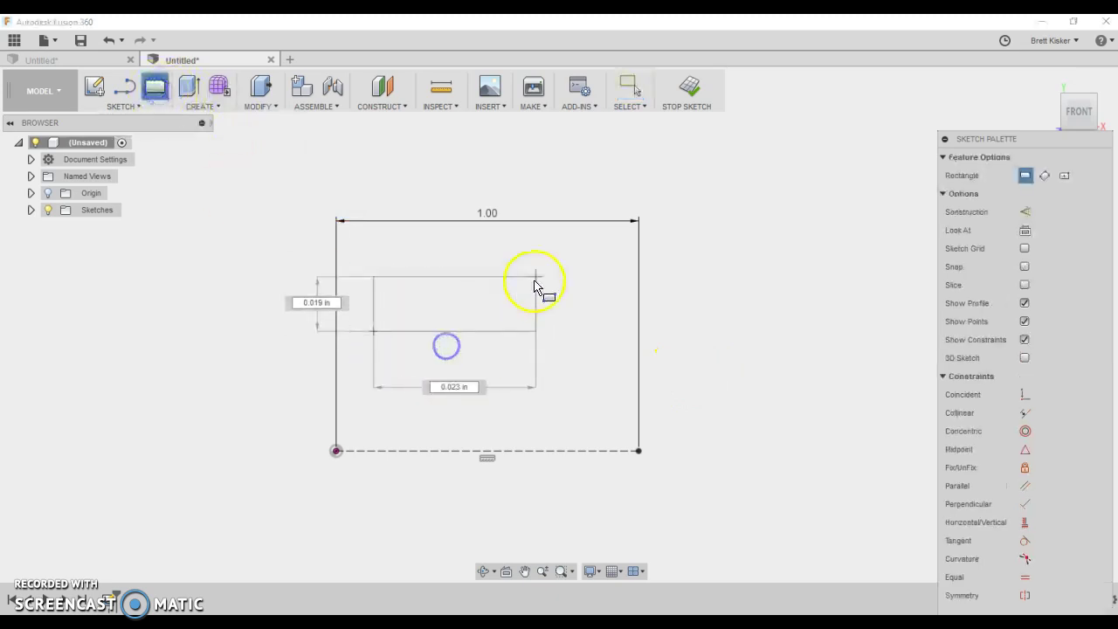
left_click(557, 224)
right_click(618, 303)
left_click(659, 324)
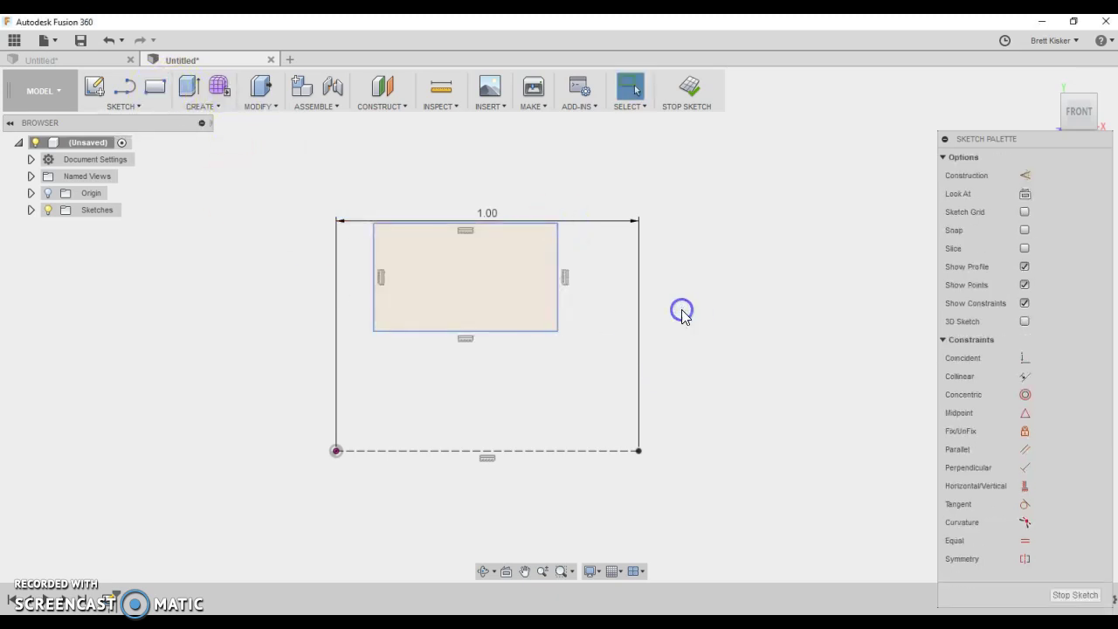
left_click(694, 92)
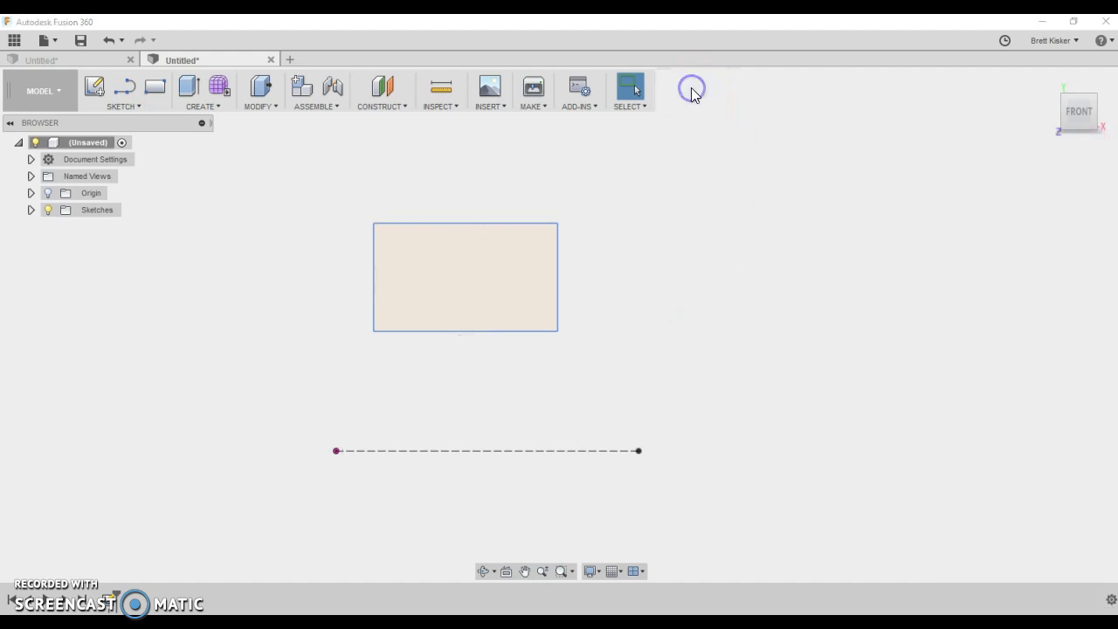
Step: Revolve the rectangle profile about the dashed construction line as the axis
left_click(205, 108)
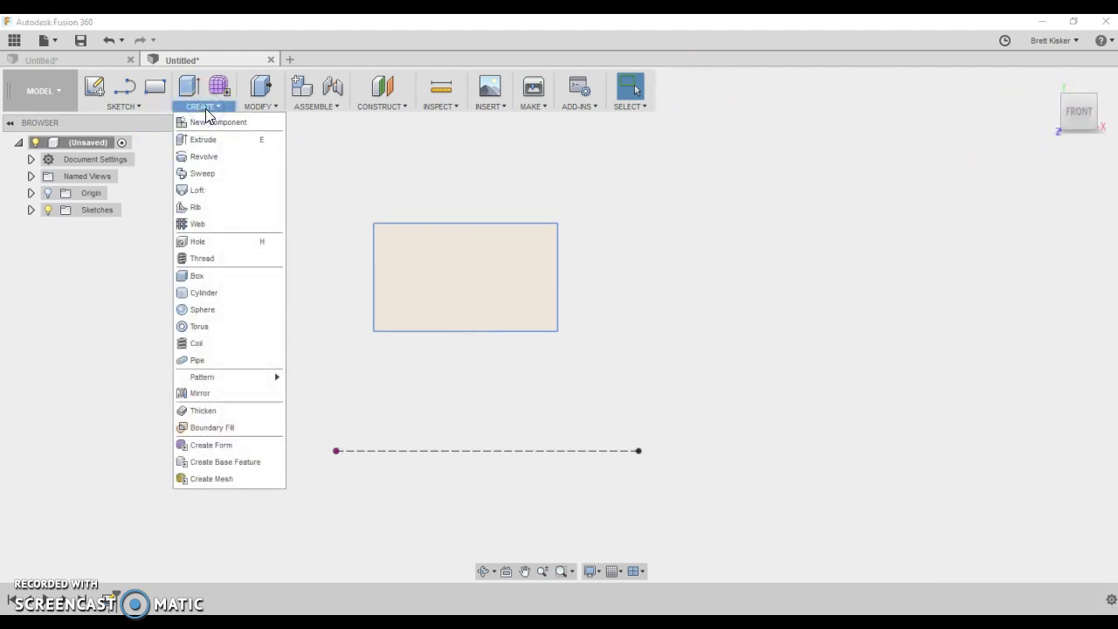
left_click(207, 158)
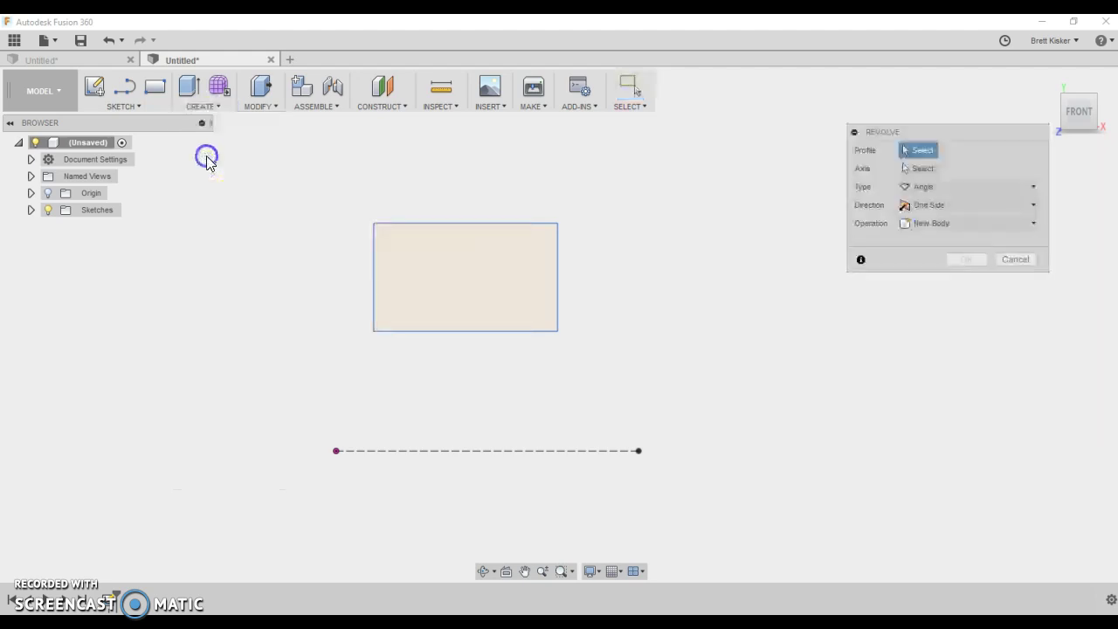
left_click(479, 276)
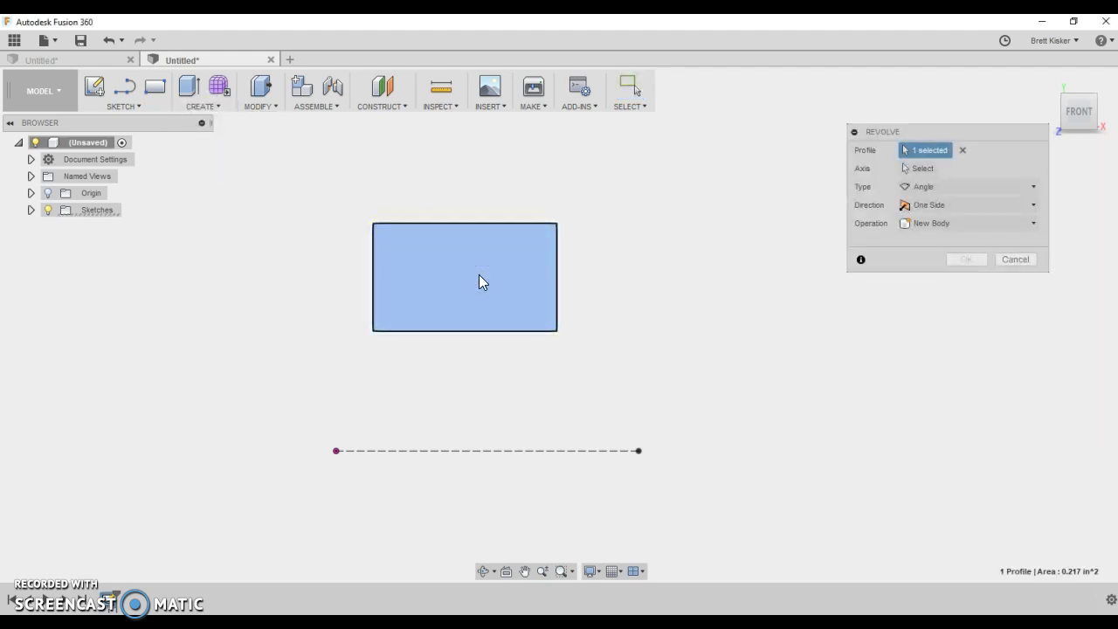
left_click(908, 171)
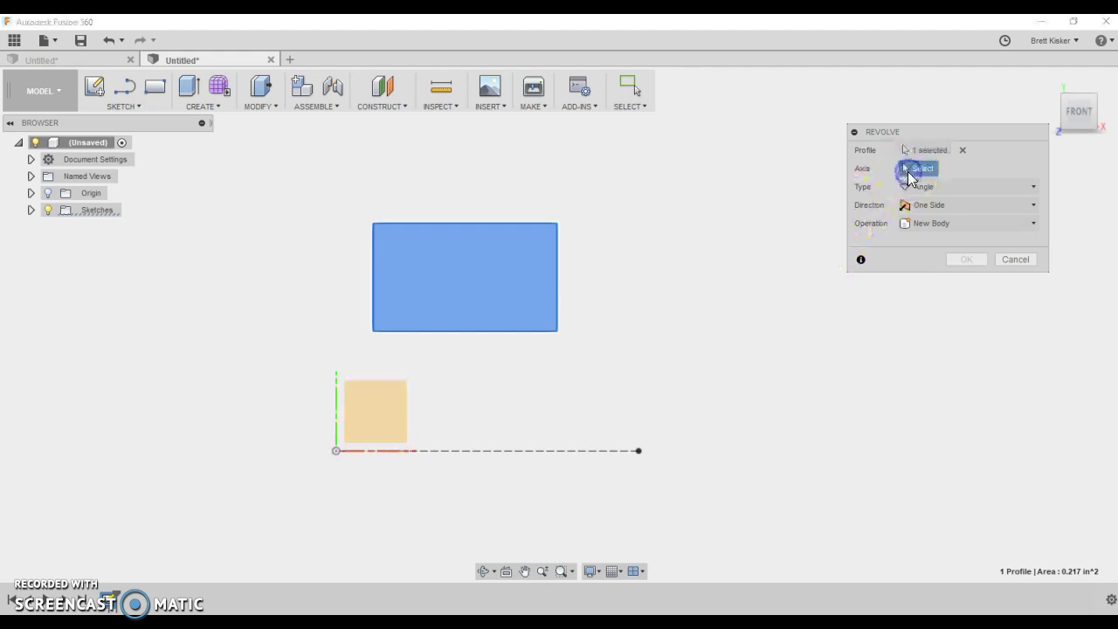
left_click(529, 449)
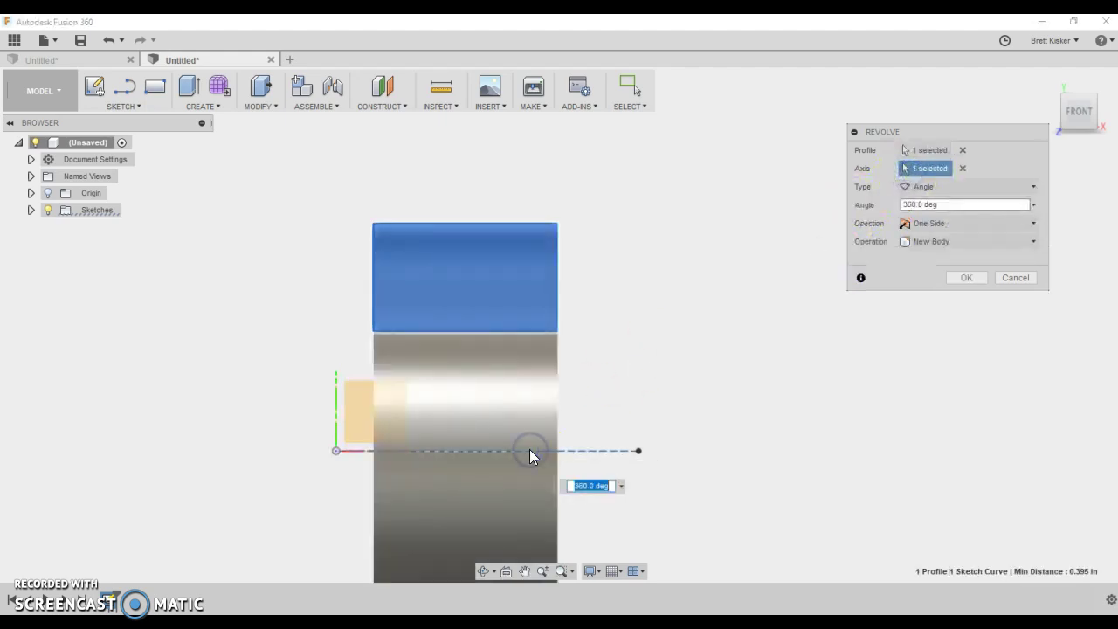
left_click(1071, 110)
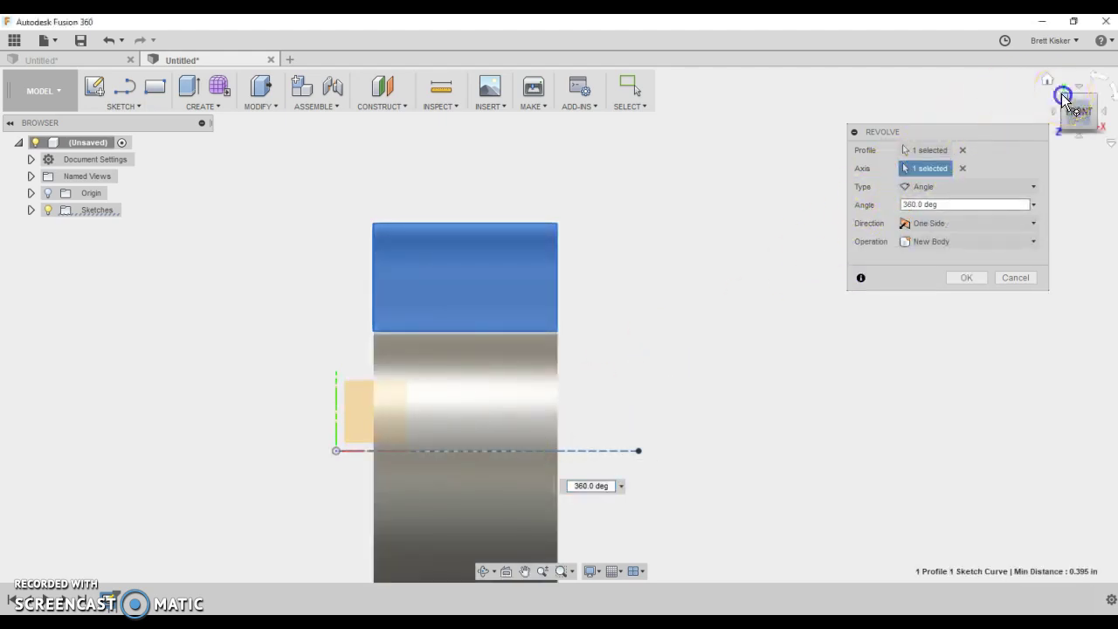
middle_click_drag(706, 344, 704, 169, "shift")
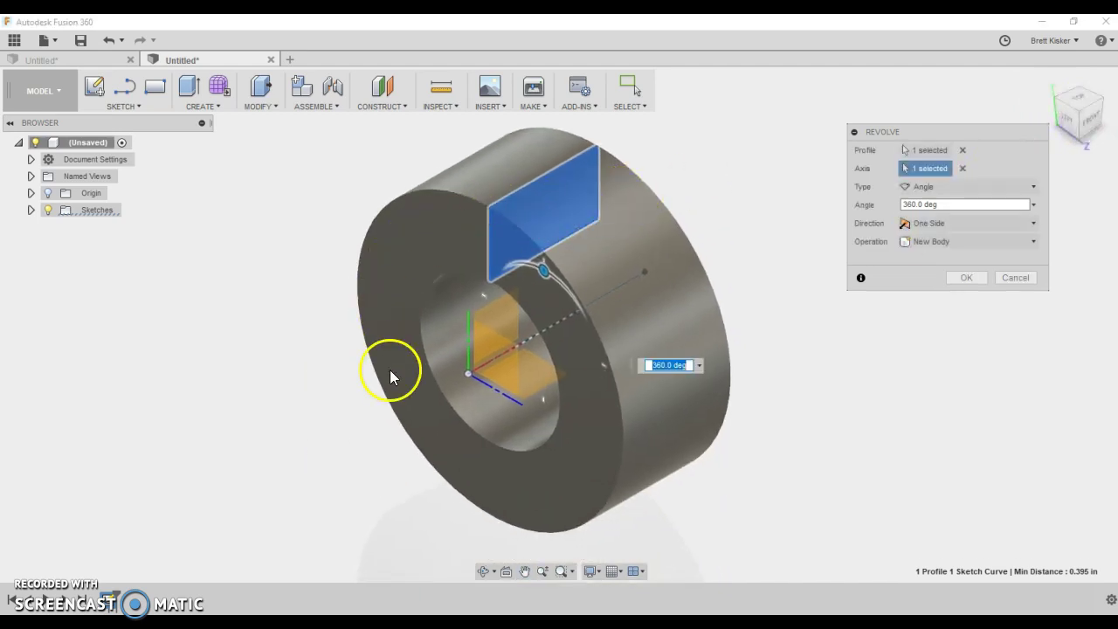
Step: Keep the Angle revolve type and set the revolve angle to 90 deg
left_click(950, 187)
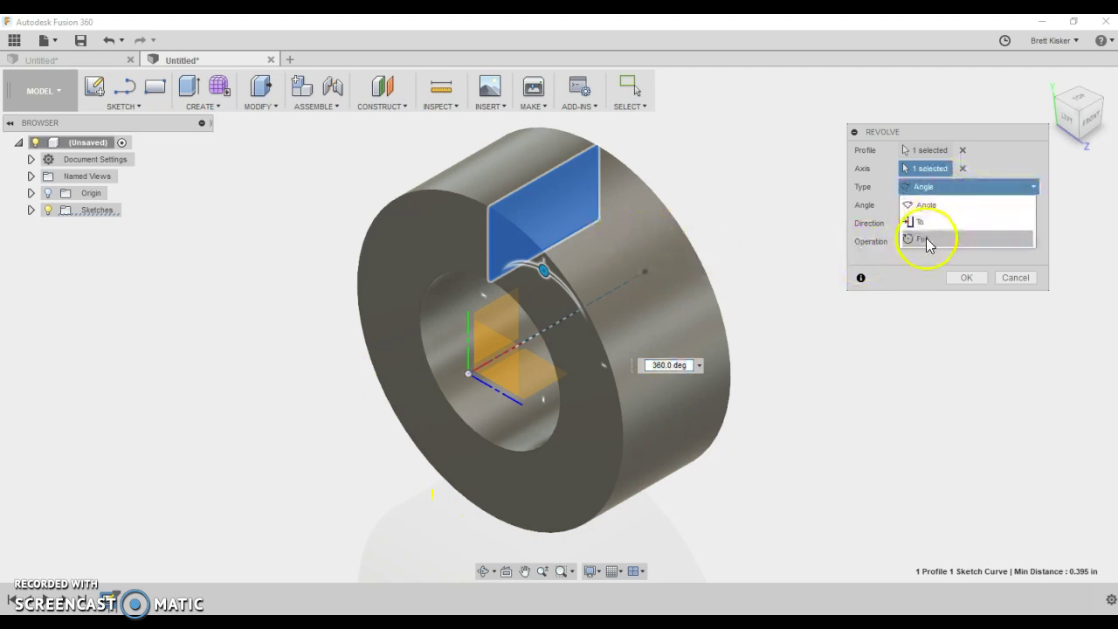
left_click(935, 189)
left_click(836, 189)
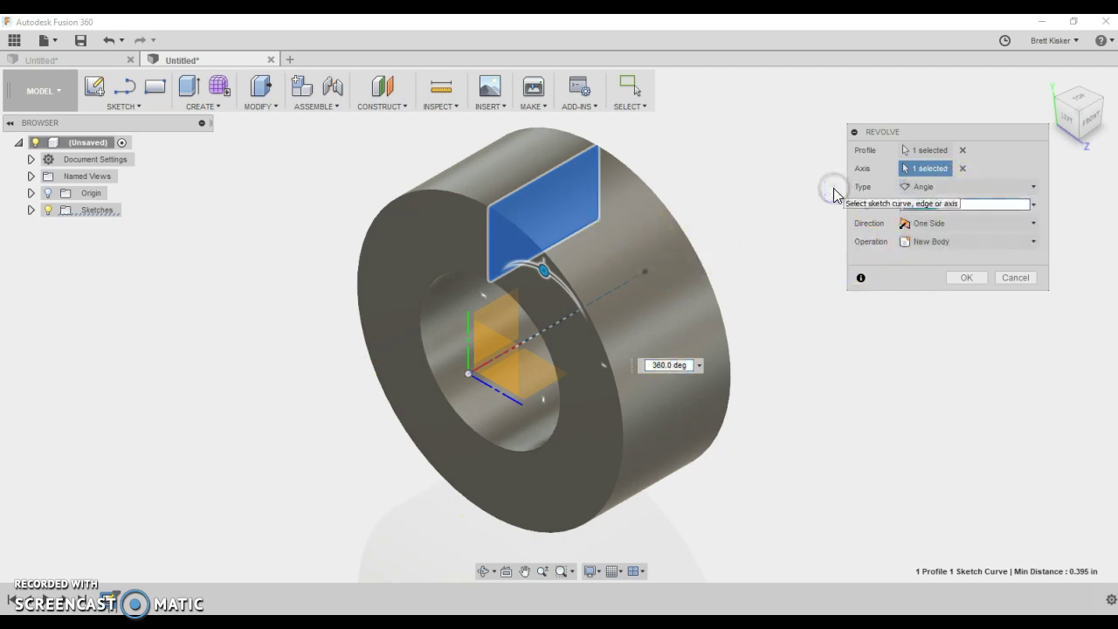
type("180")
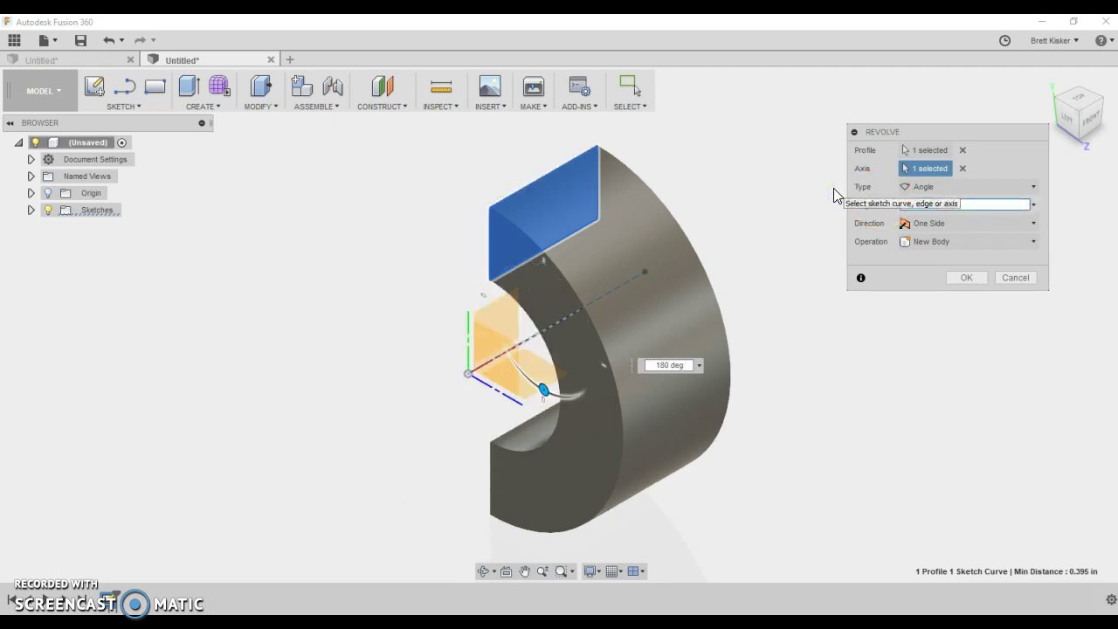
type("90")
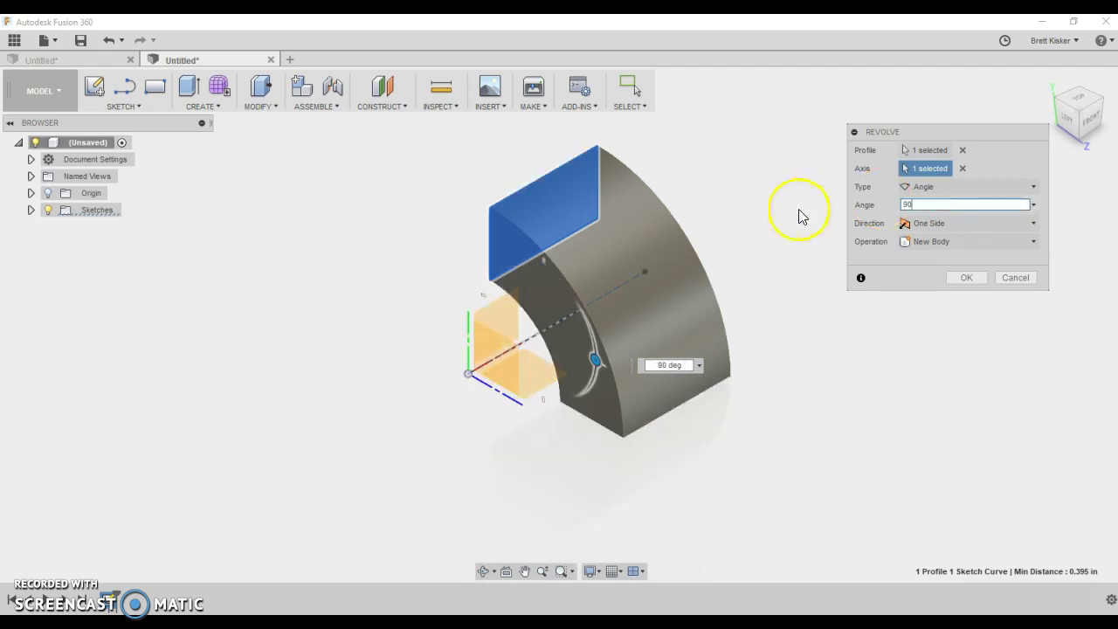
middle_click_drag(670, 415, 721, 419, "shift")
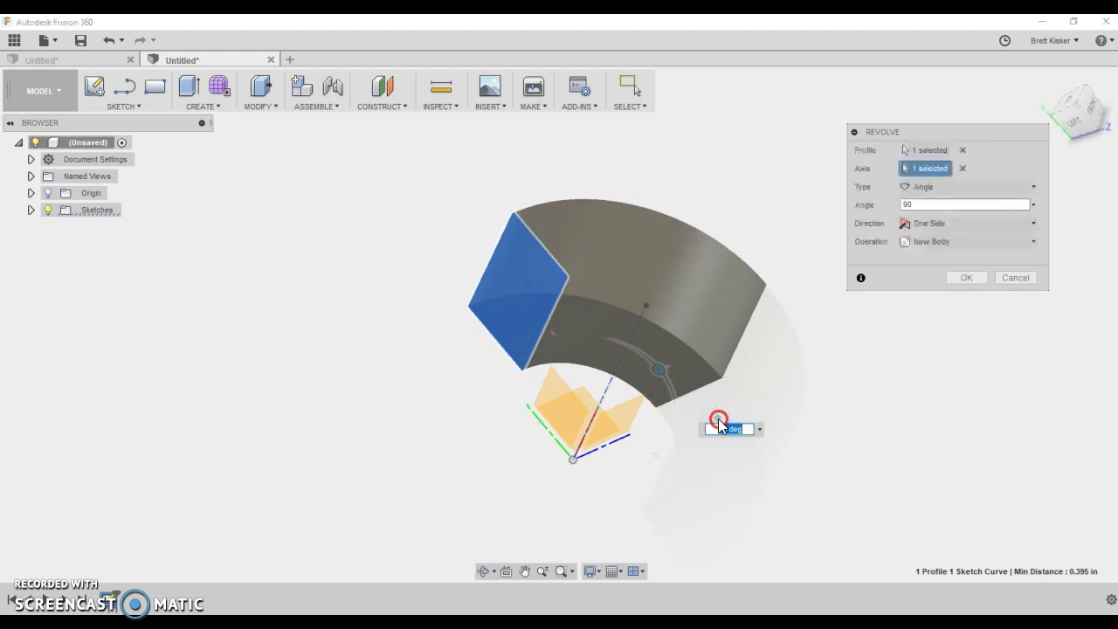
Step: Commit the revolve as a solid body and expand Sketches to reveal Sketch1
left_click(966, 278)
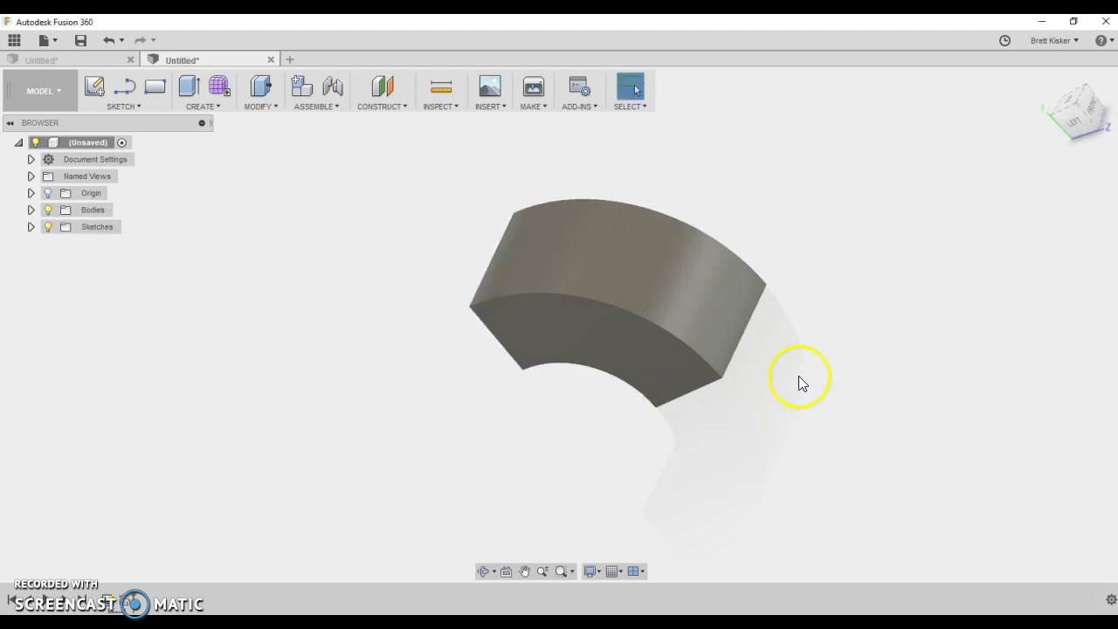
left_click(31, 227)
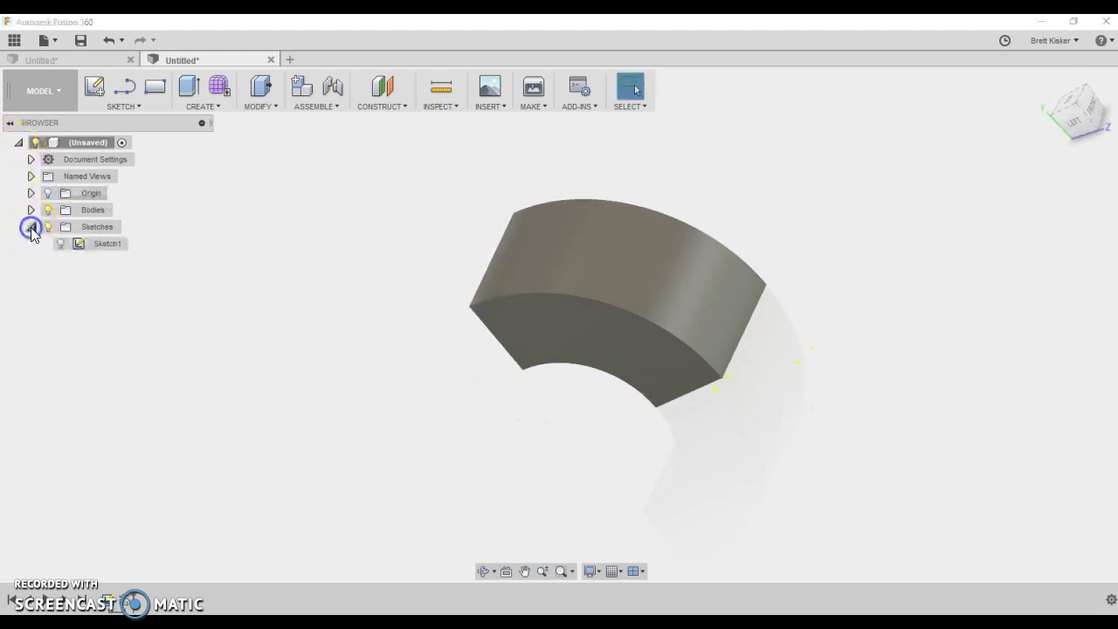
left_click(96, 249)
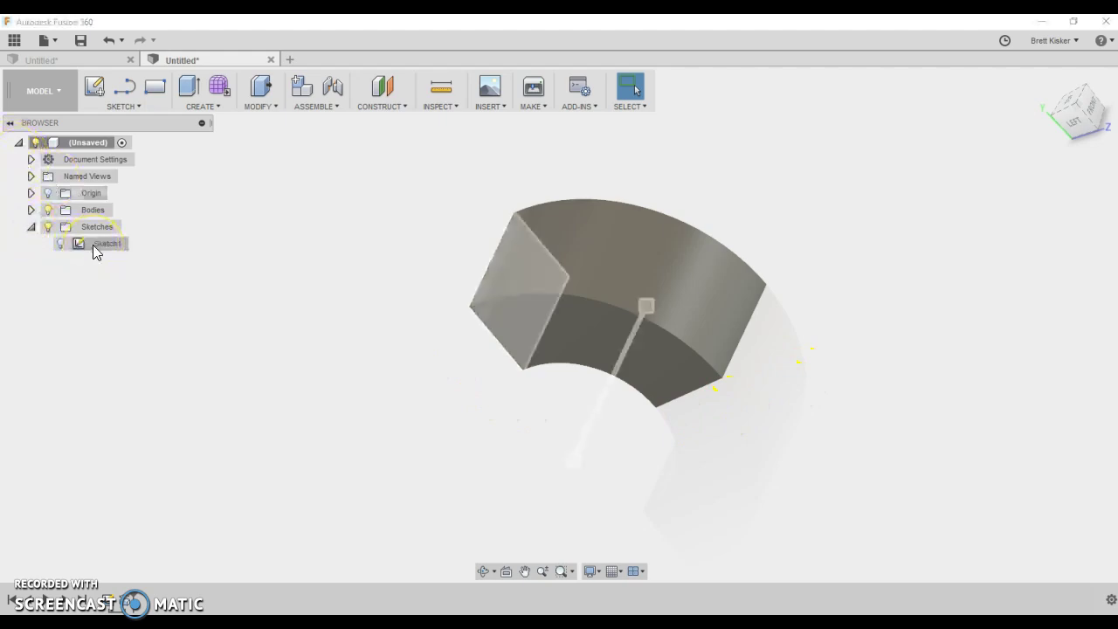
right_click(96, 249)
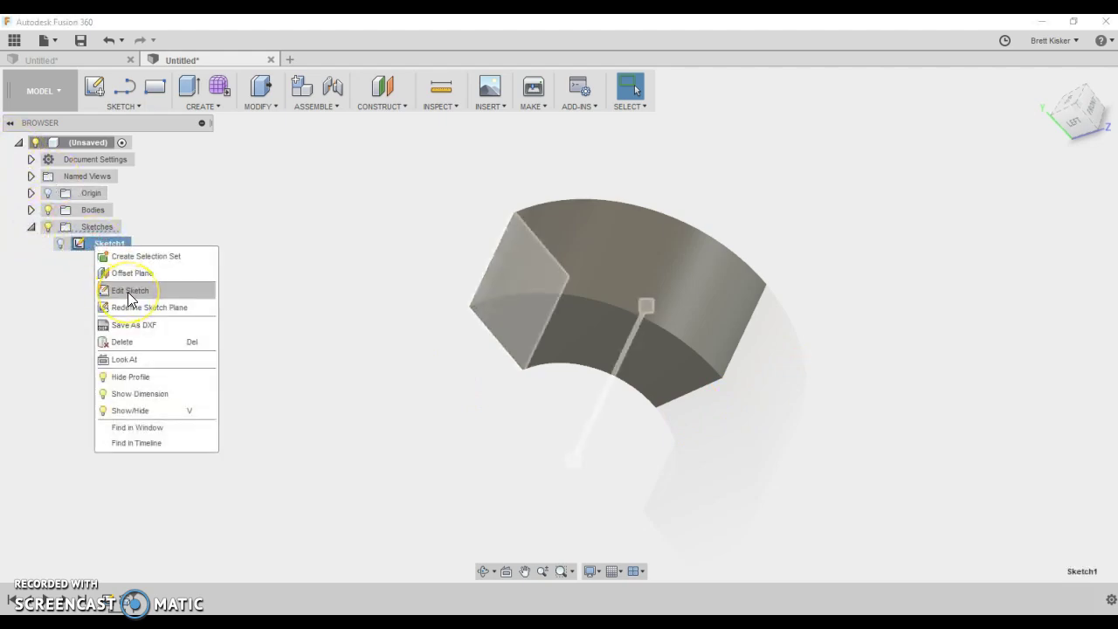
left_click(355, 277)
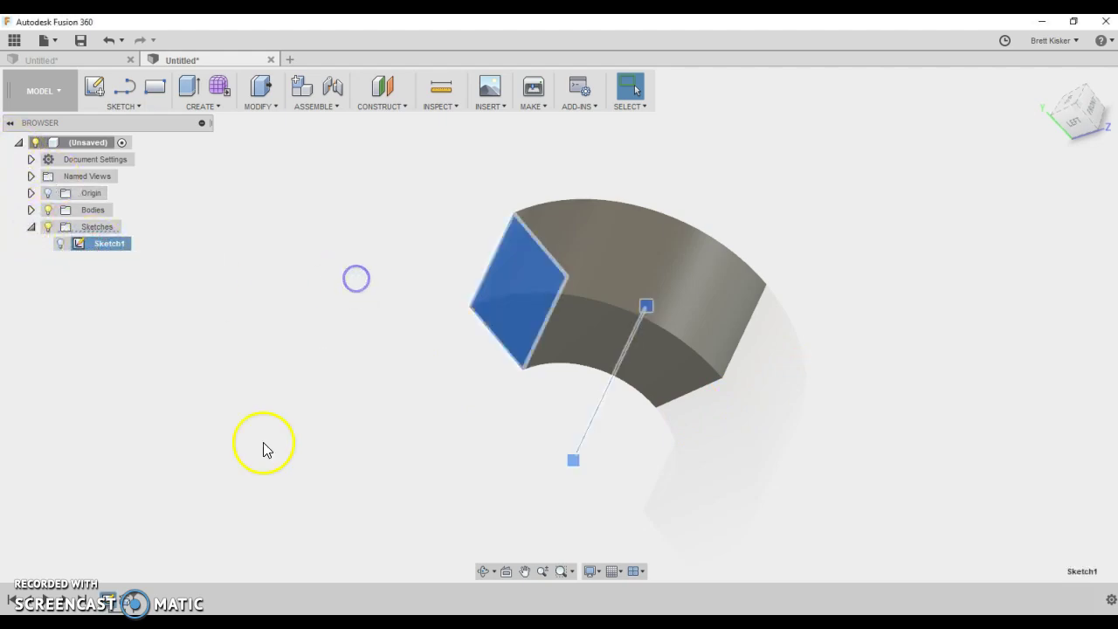
Step: Edit Sketch1, stretching the rectangle's bottom edge down toward the axis, then finish
right_click(108, 605)
left_click(159, 432)
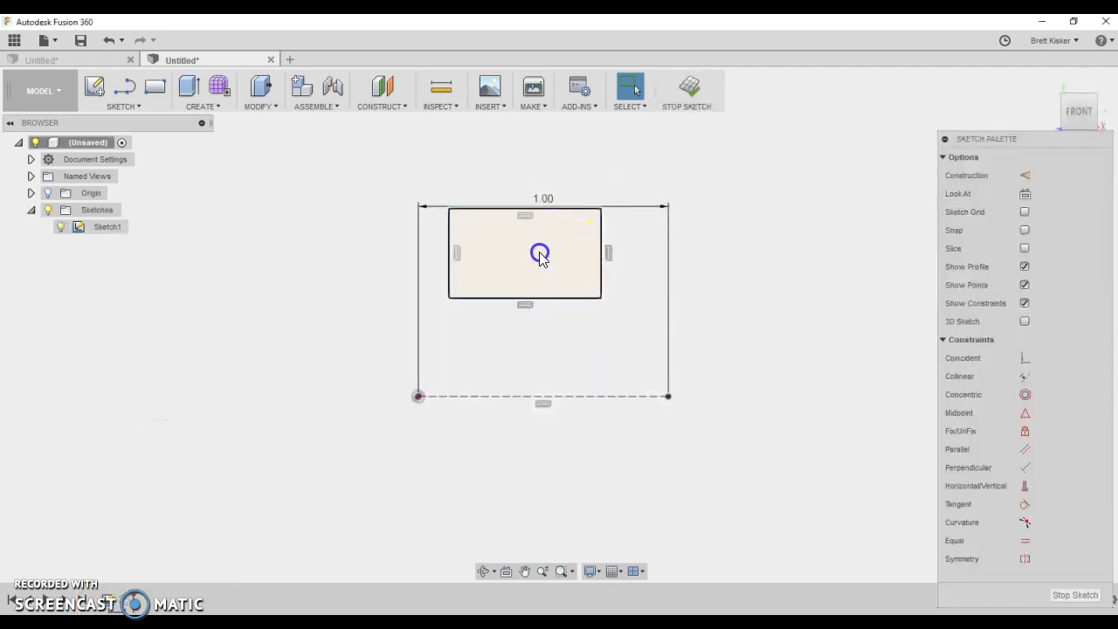
left_click_drag(534, 299, 521, 385)
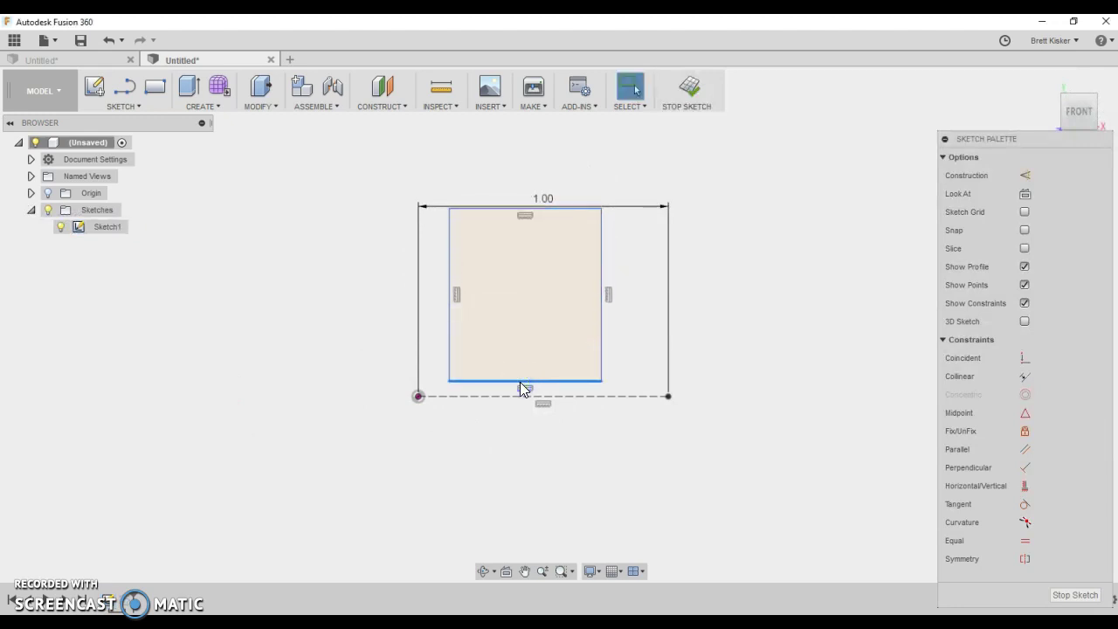
left_click(506, 400)
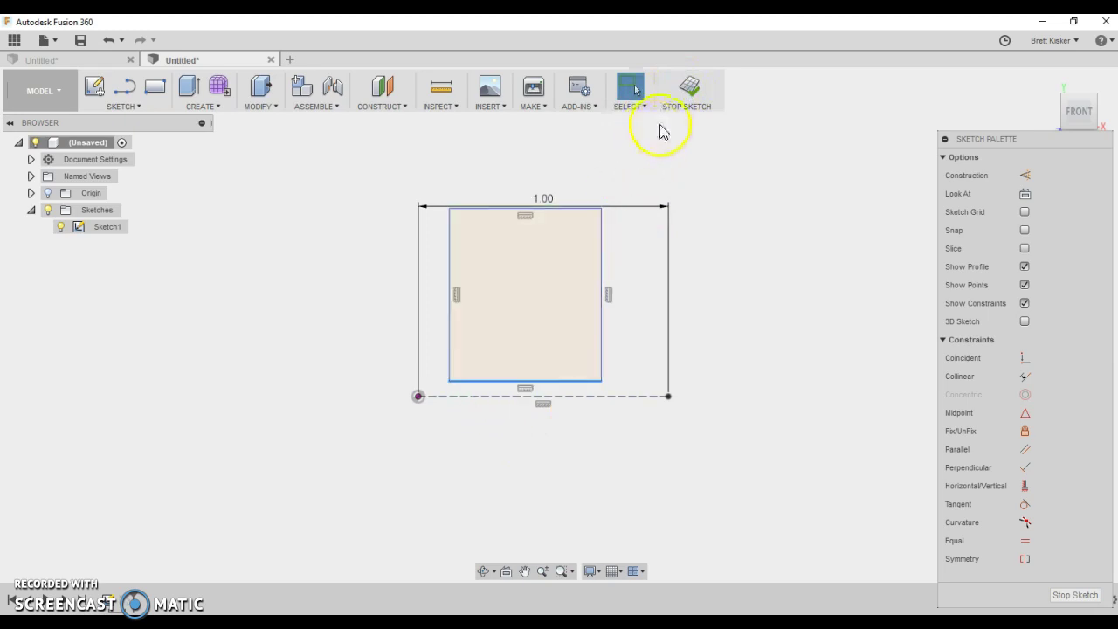
left_click(688, 87)
Step: Change Revolve1 to a Full revolve, making a solid disc, then bring up Sketch1's options
mouse_move(638, 227)
middle_mouse_down("shift")
mouse_move(637, 317)
mouse_move(710, 392)
mouse_move(690, 335)
mouse_move(731, 262)
mouse_move(741, 305)
mouse_move(651, 306)
mouse_move(651, 326)
mouse_move(702, 366)
middle_mouse_up("shift")
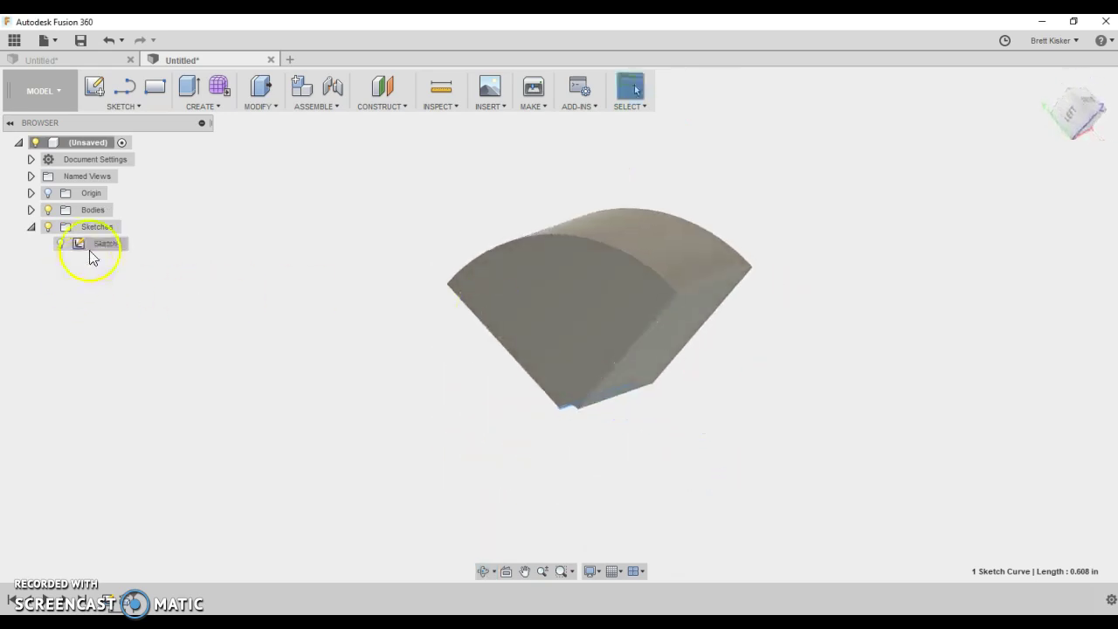
right_click(136, 599)
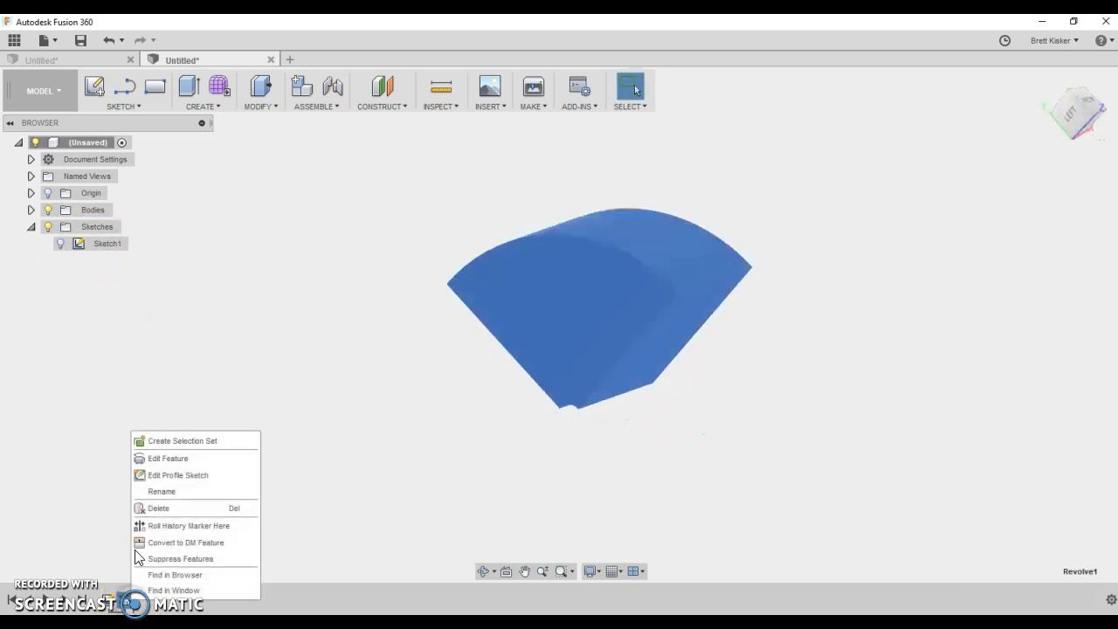
left_click(155, 460)
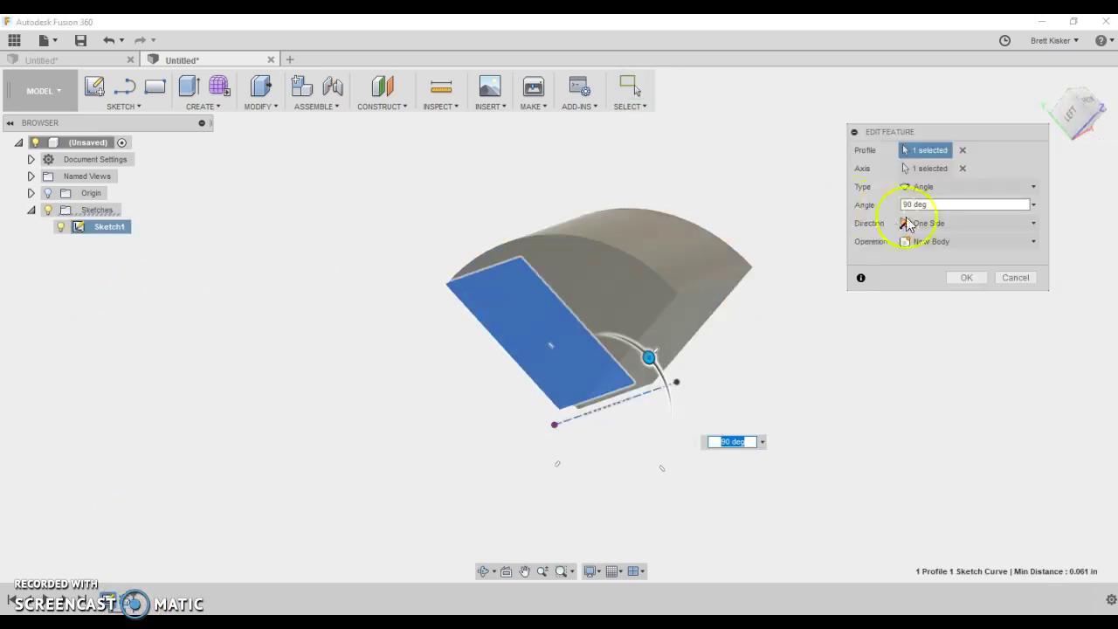
left_click(936, 190)
left_click(919, 239)
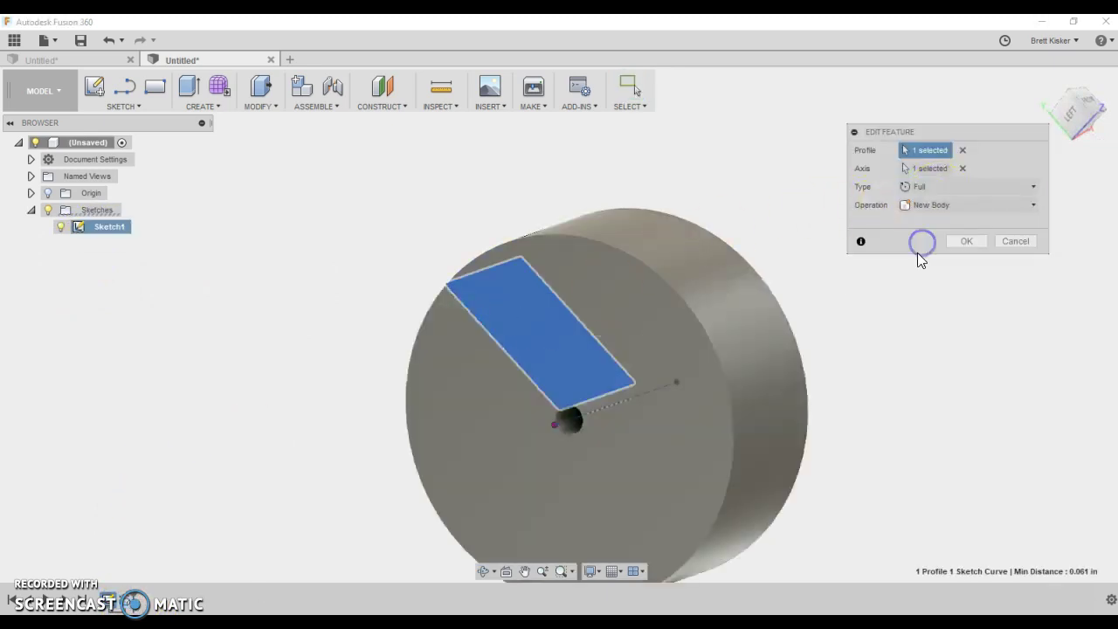
left_click(959, 243)
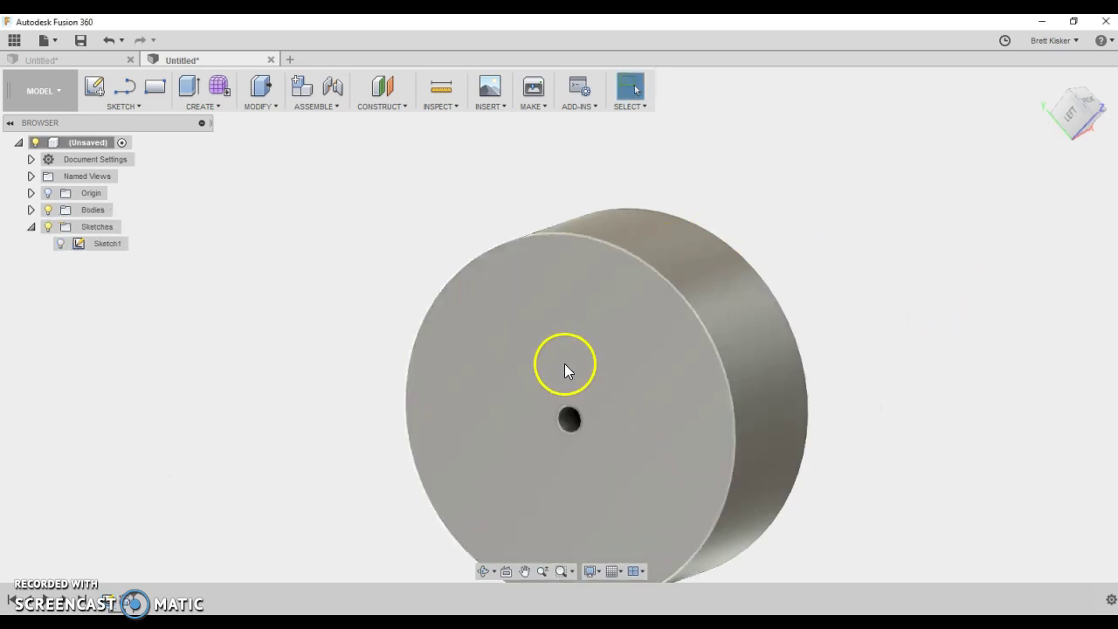
middle_click_drag(579, 337, 573, 291)
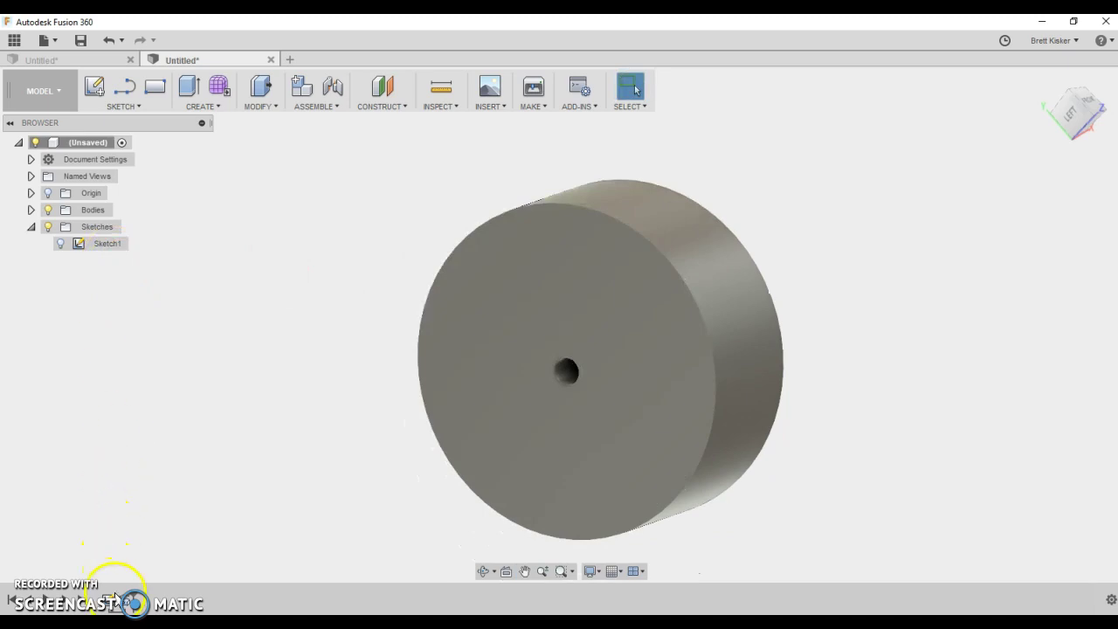
right_click(111, 599)
Step: Edit Sketch1 to raise the rectangle's bottom edge, widening the bore into a thick ring
left_click(156, 461)
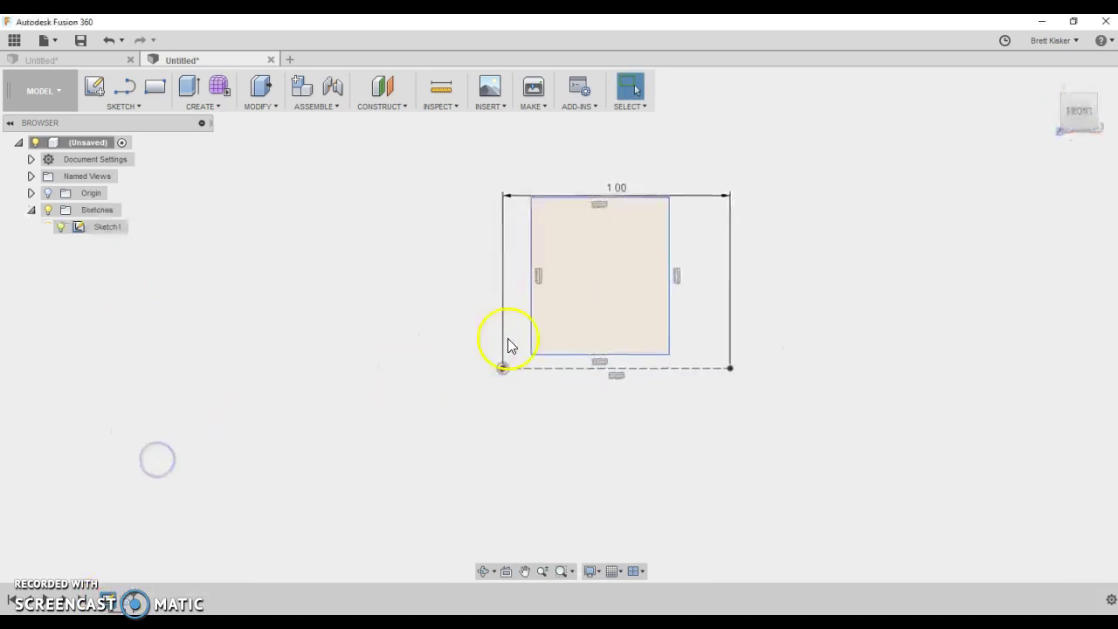
left_click_drag(569, 361, 574, 271)
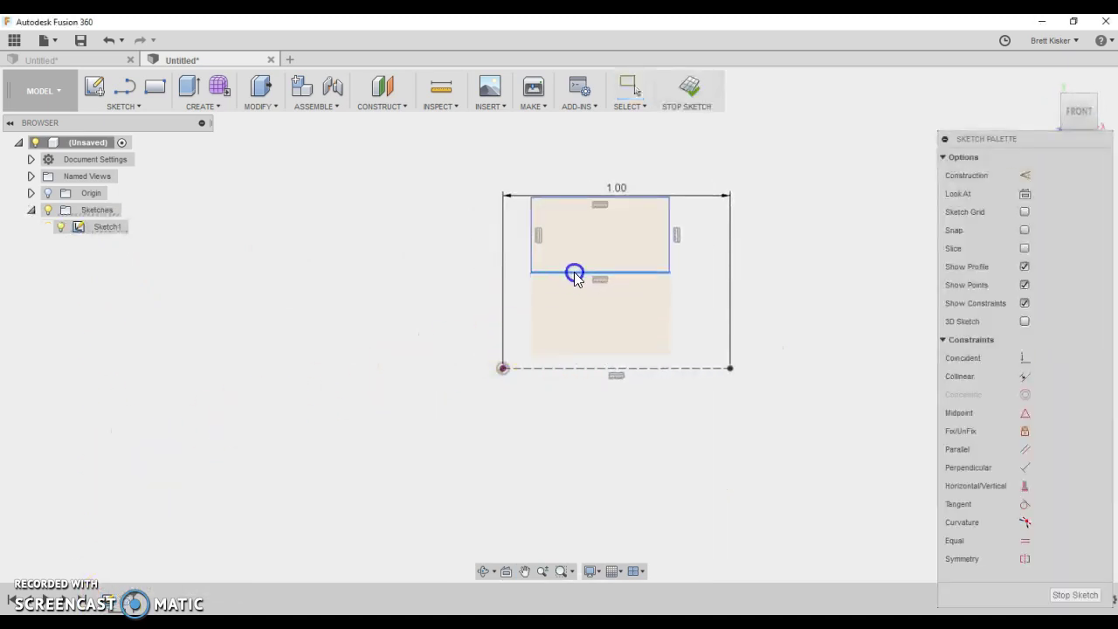
left_click(686, 96)
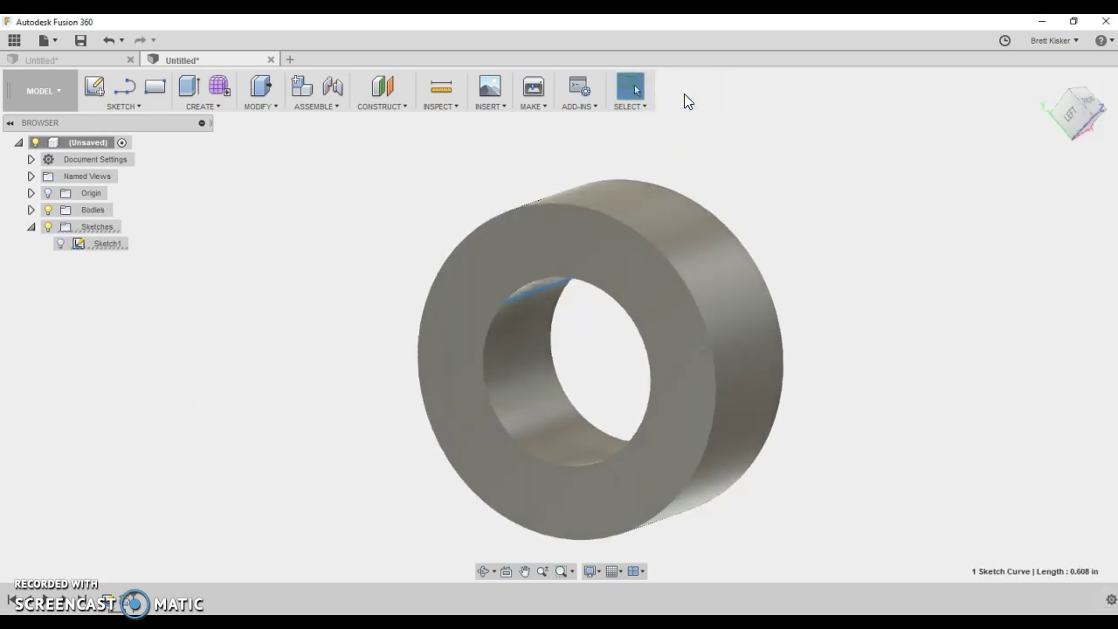
left_click(490, 287)
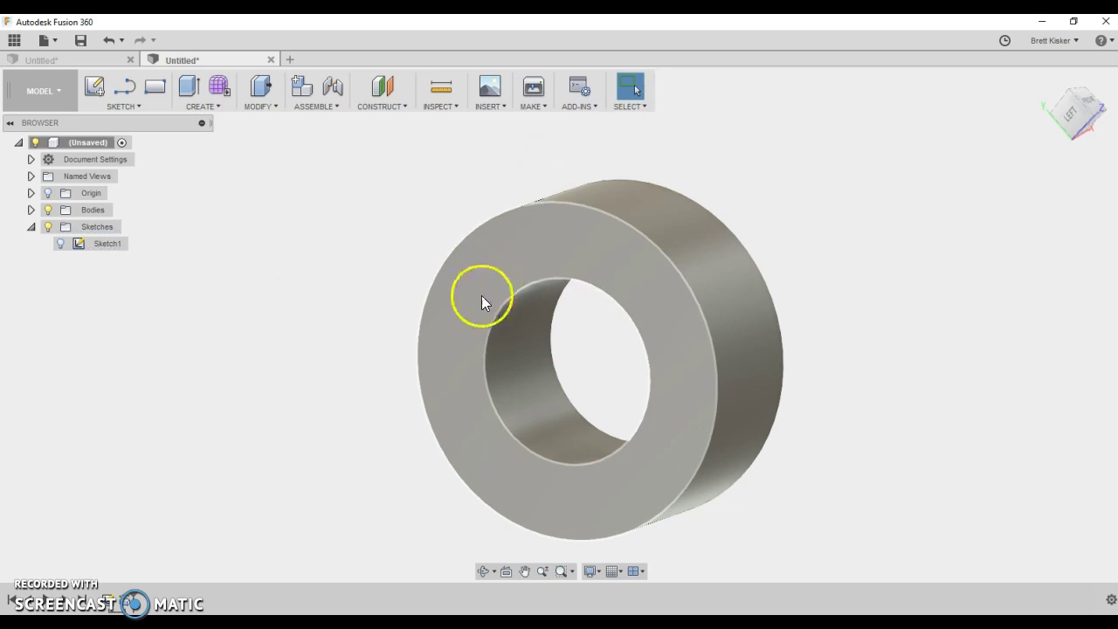
left_click(309, 388)
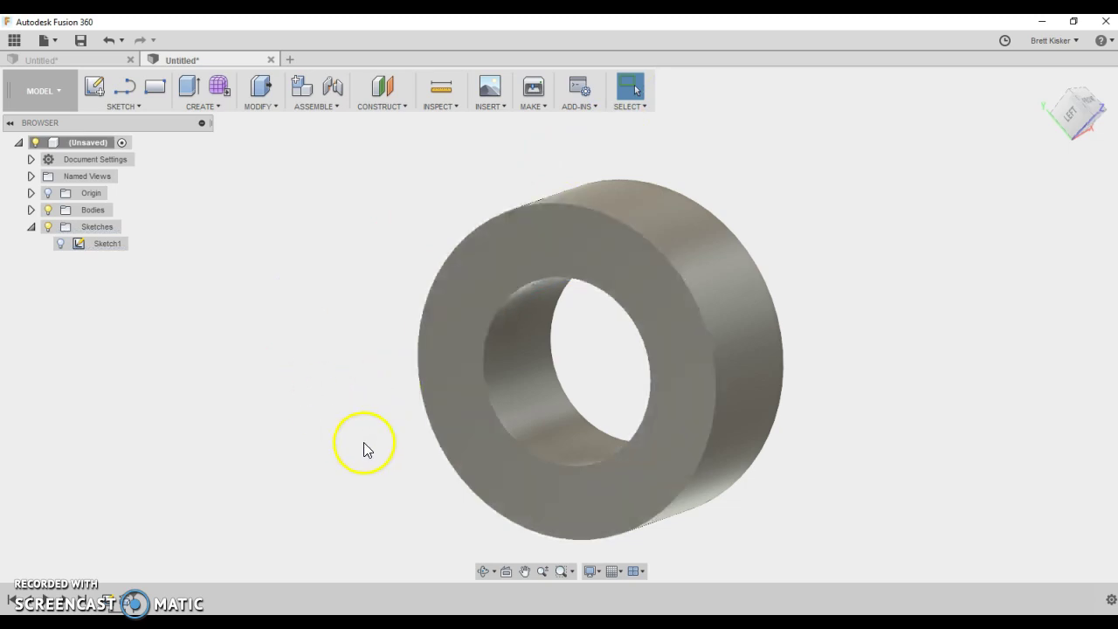
left_click(355, 278)
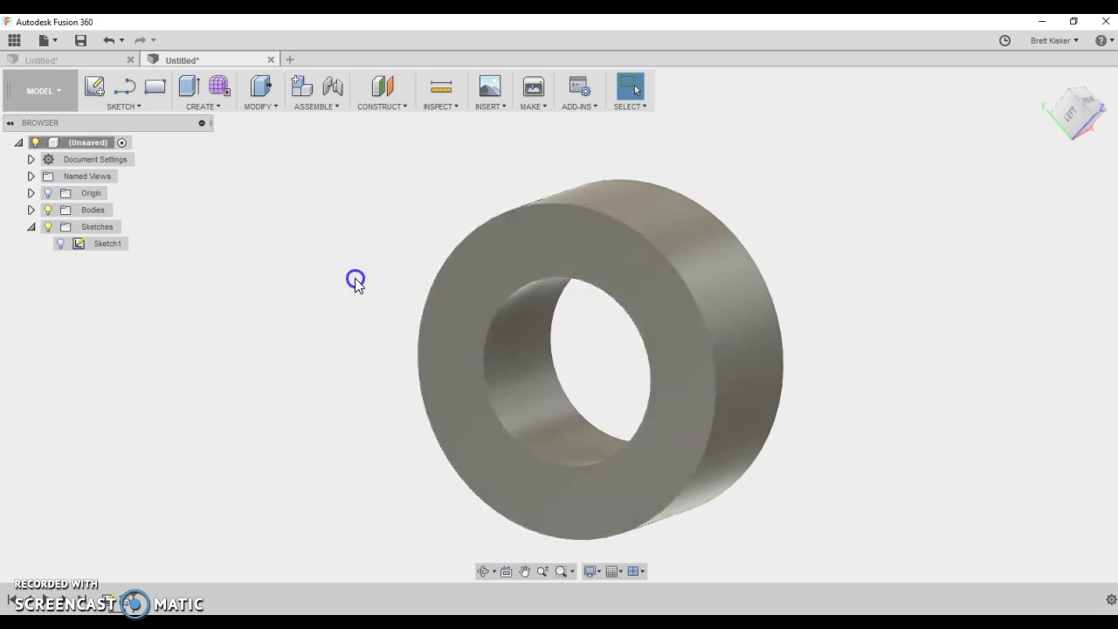
Step: Add a V-shaped triangle below the rectangle between its lower corners, then finish the sketch
double_click(98, 244)
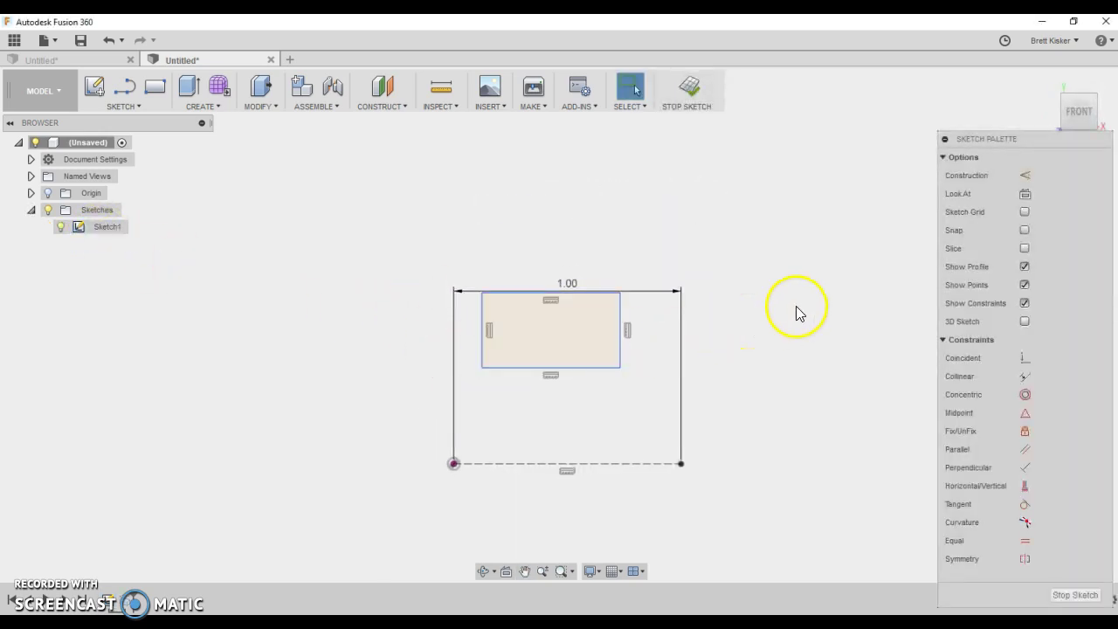
key("l")
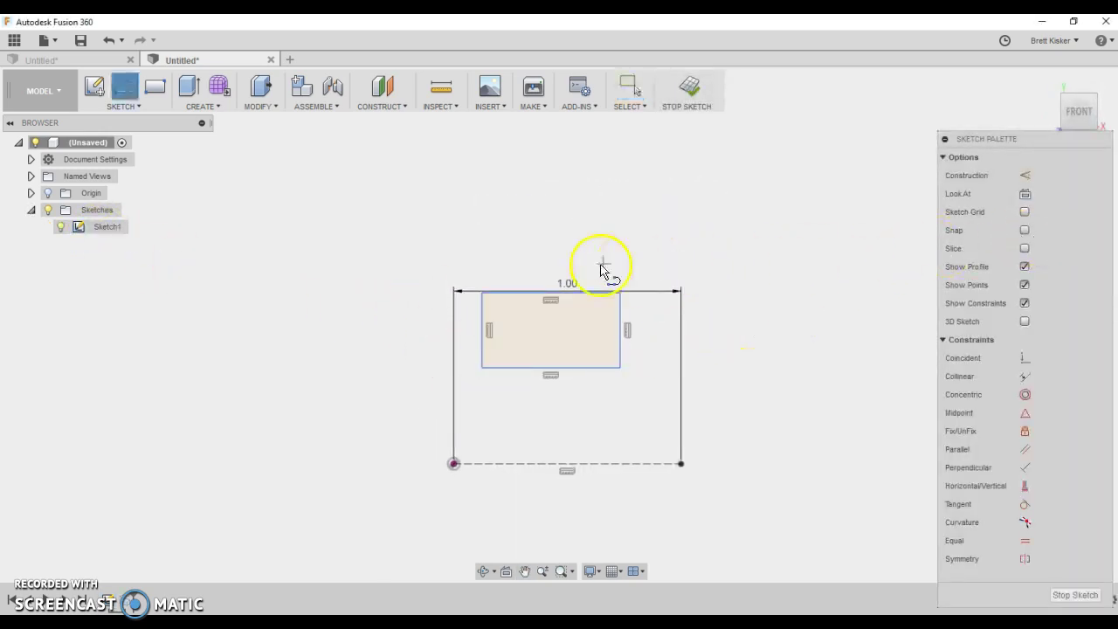
left_click(485, 369)
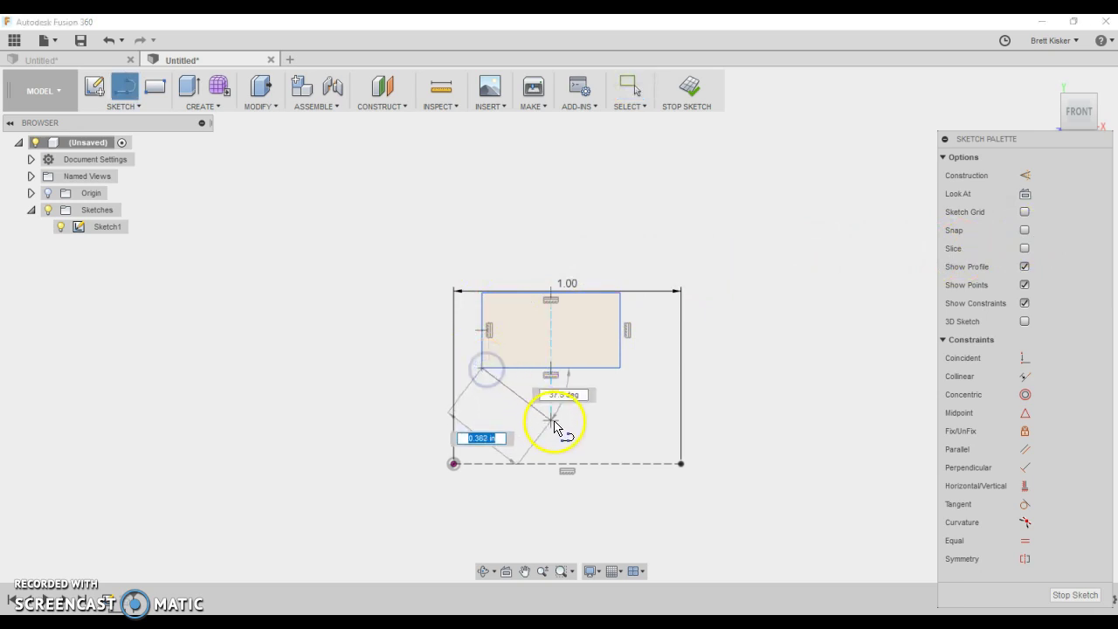
left_click(551, 420)
left_click(620, 367)
right_click_drag(620, 368, 664, 367)
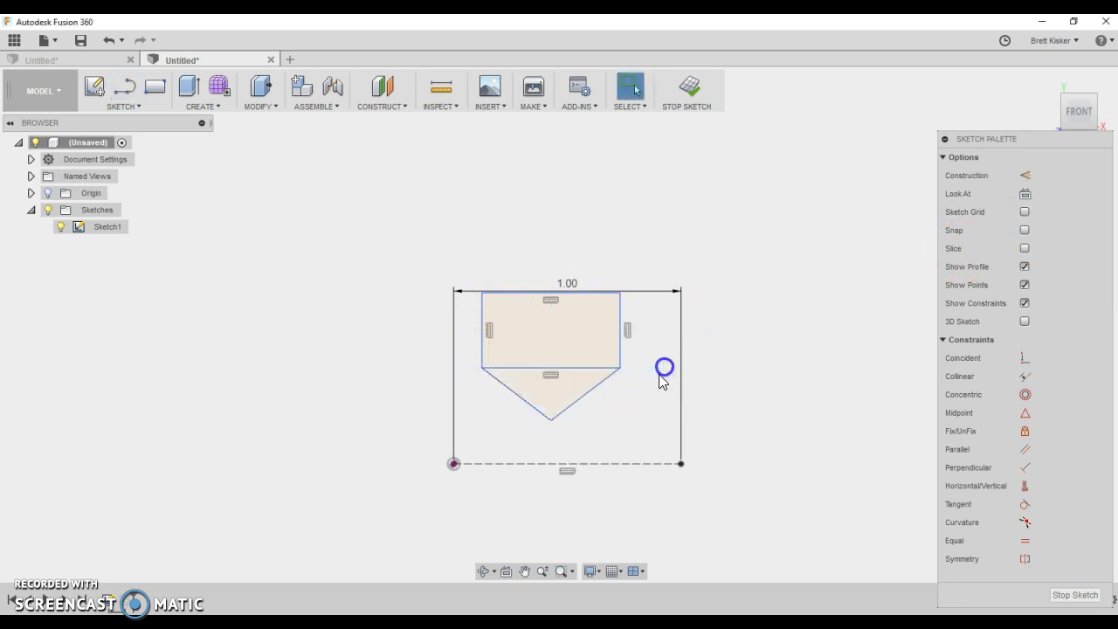
middle_click_drag(801, 342, 797, 336)
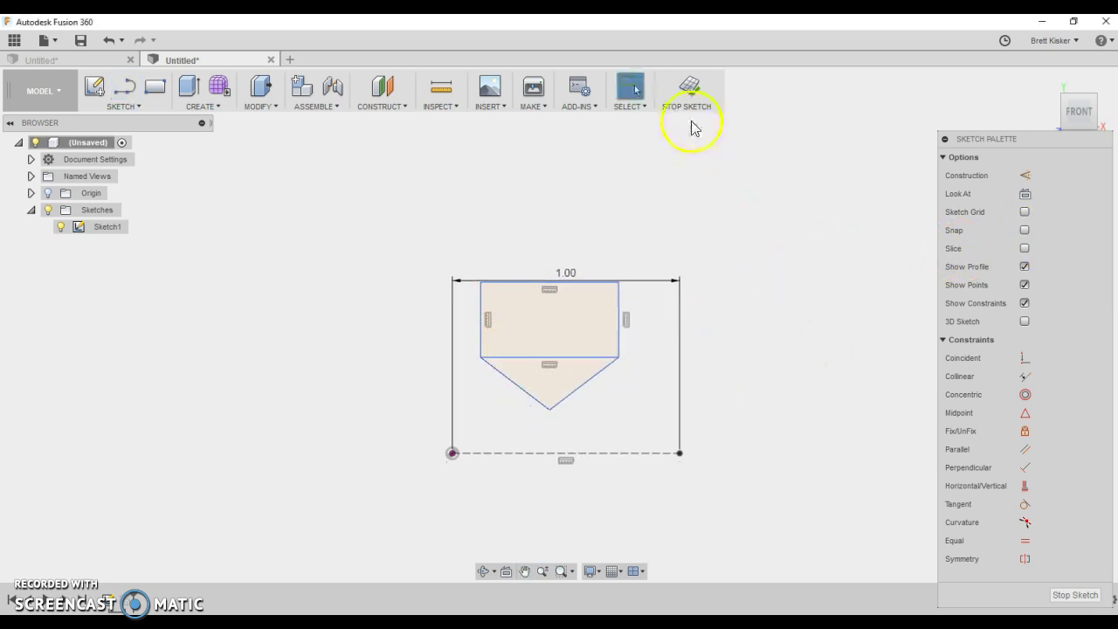
left_click(709, 73)
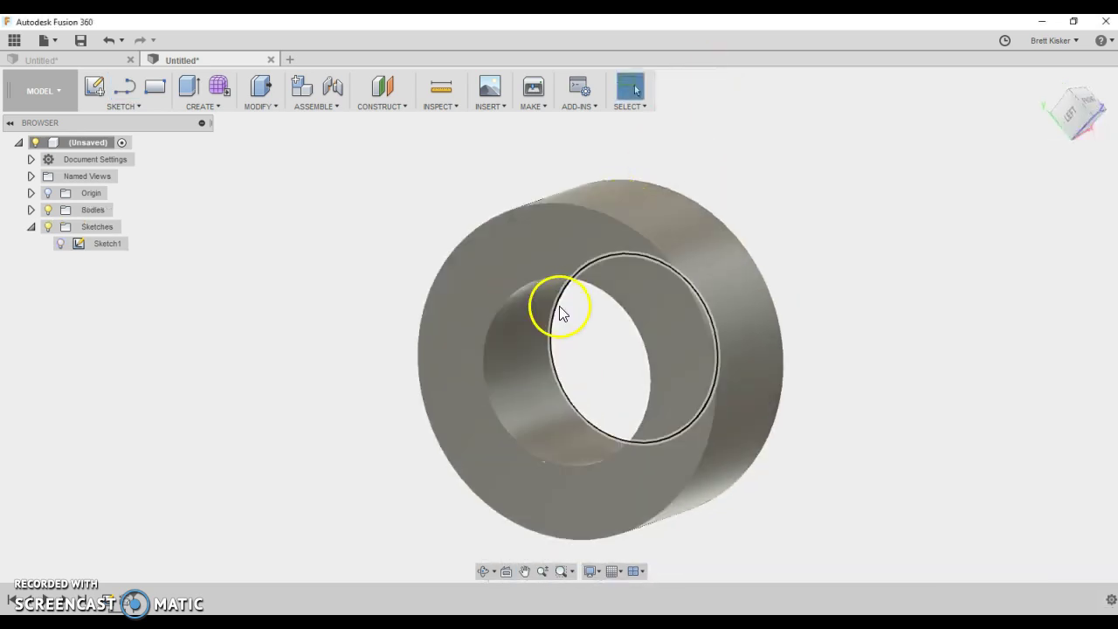
Step: Edit Revolve1 to include the triangle profile, giving the ring a countersunk bore
right_click(128, 597)
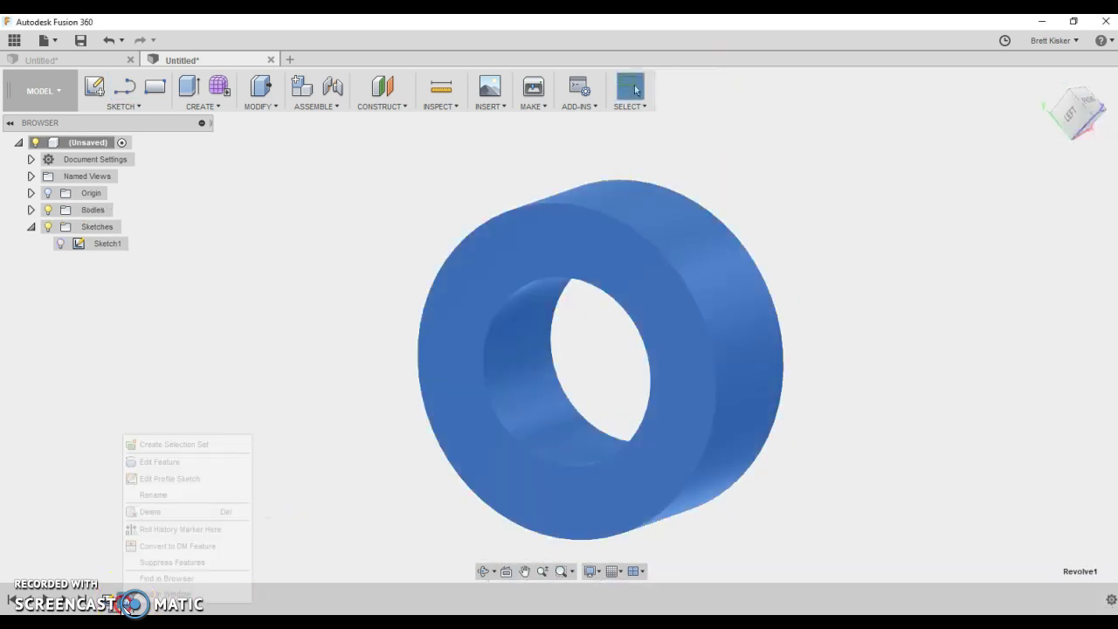
left_click(176, 463)
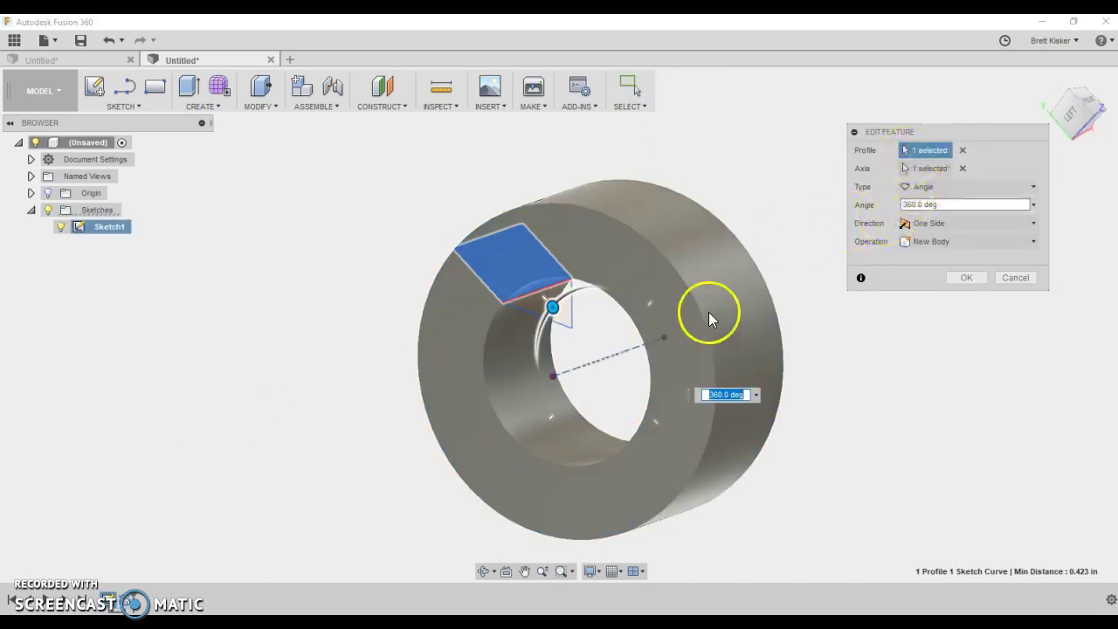
left_click(546, 306)
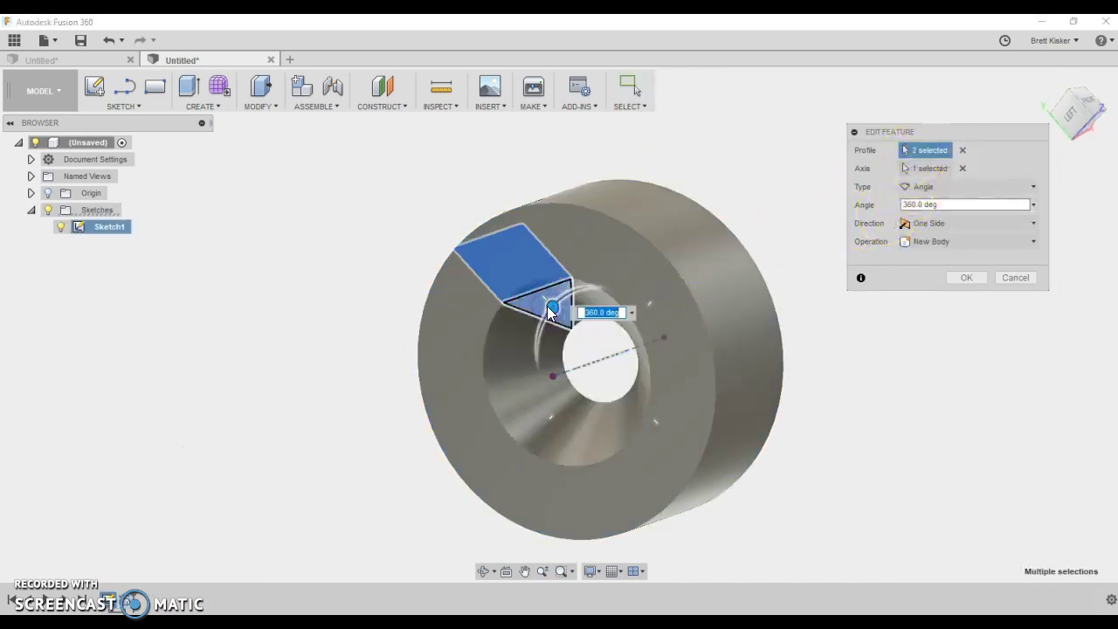
left_click(967, 278)
middle_click_drag(677, 361, 636, 369, "shift")
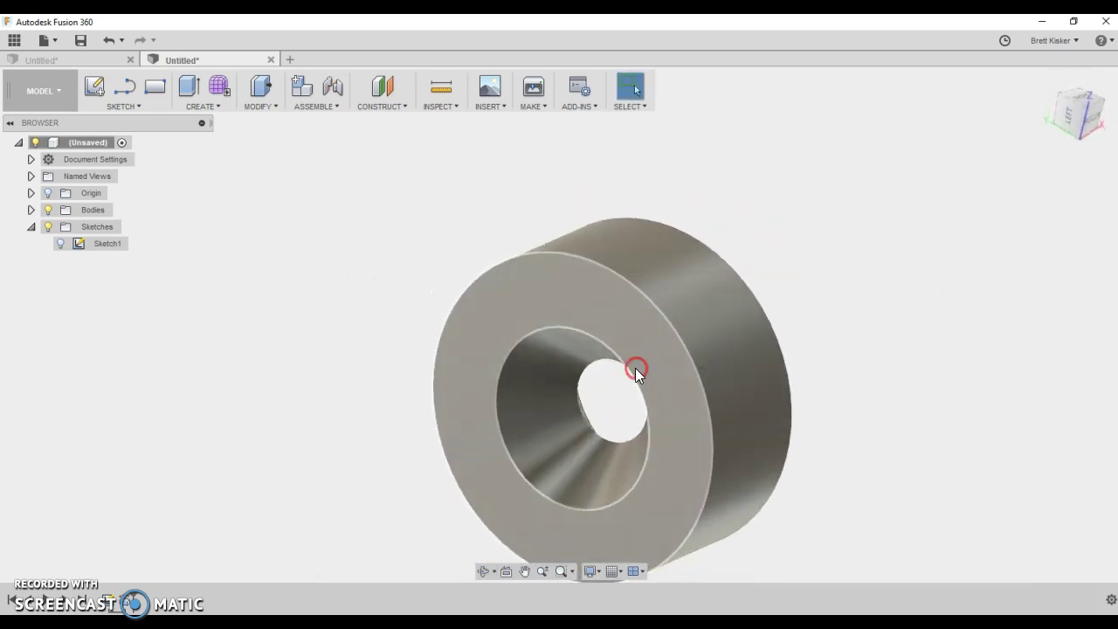
middle_click_drag(344, 305, 240, 180)
Step: Switch to the tube document and make its sketch visible
left_click(90, 59)
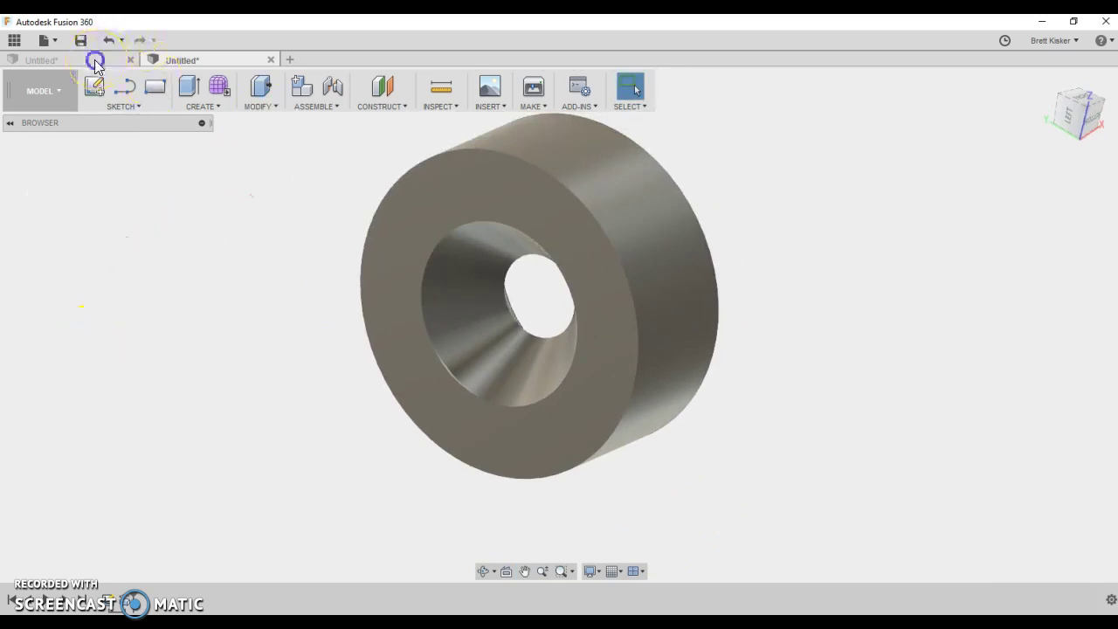
left_click(219, 405)
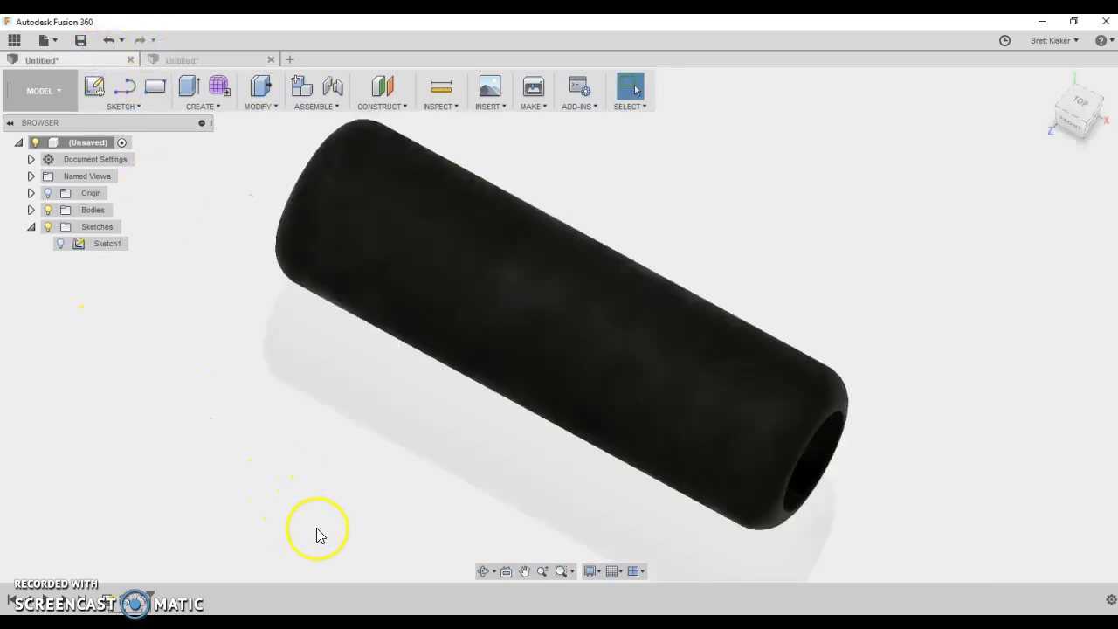
middle_click_drag(320, 527, 291, 499, "shift")
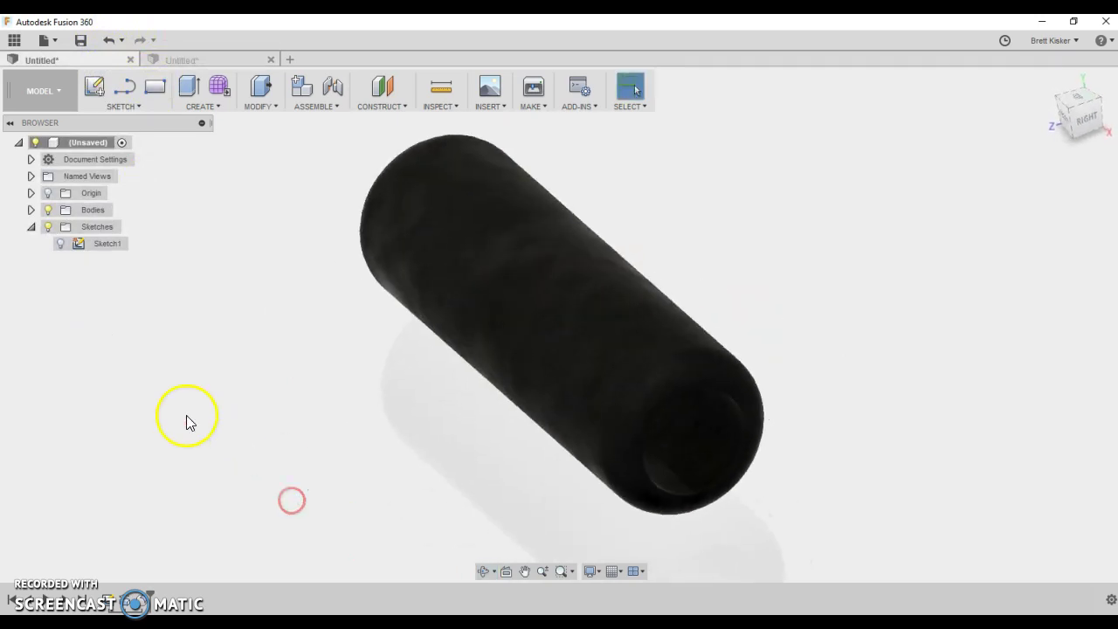
right_click(111, 253)
left_click(267, 219)
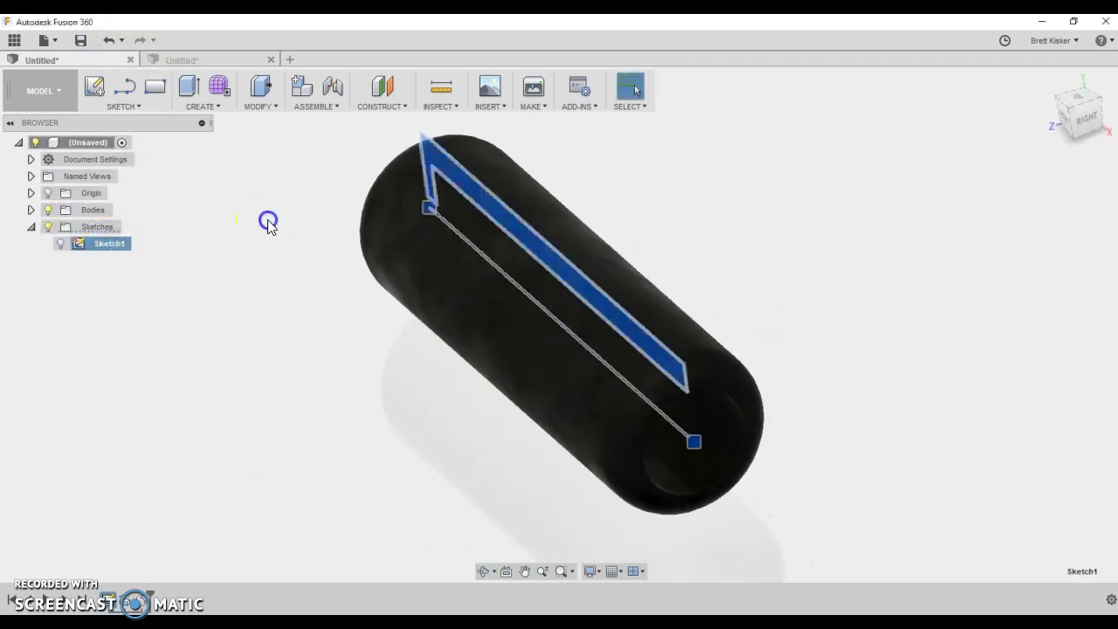
left_click(60, 243)
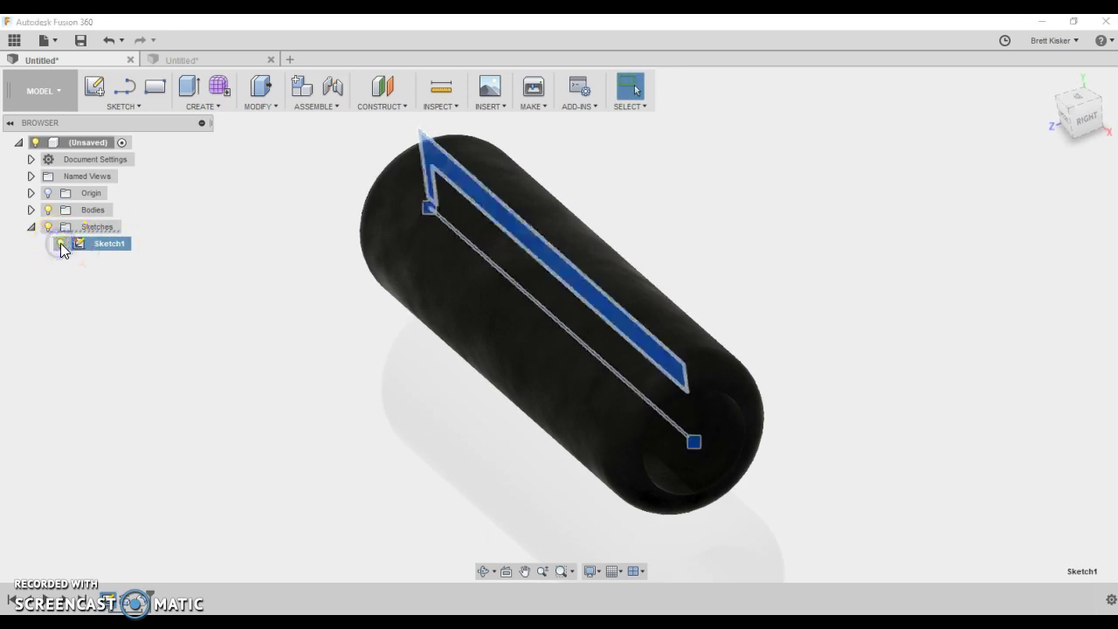
left_click(100, 399)
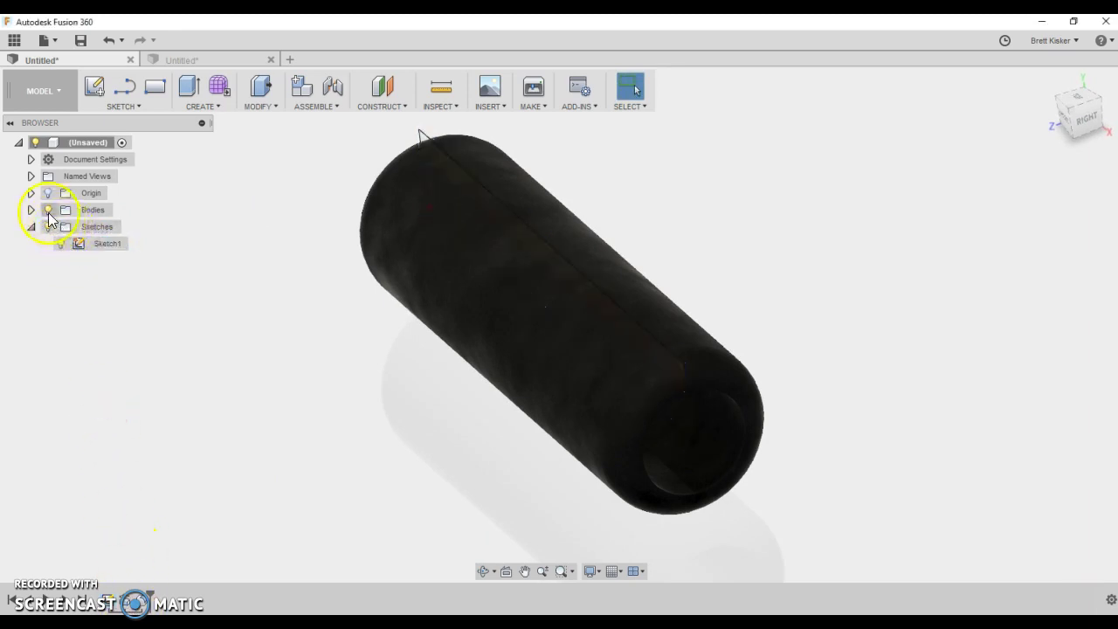
Step: Hide the tube body and view the L-shaped profile from the front
left_click(48, 210)
left_click(260, 317)
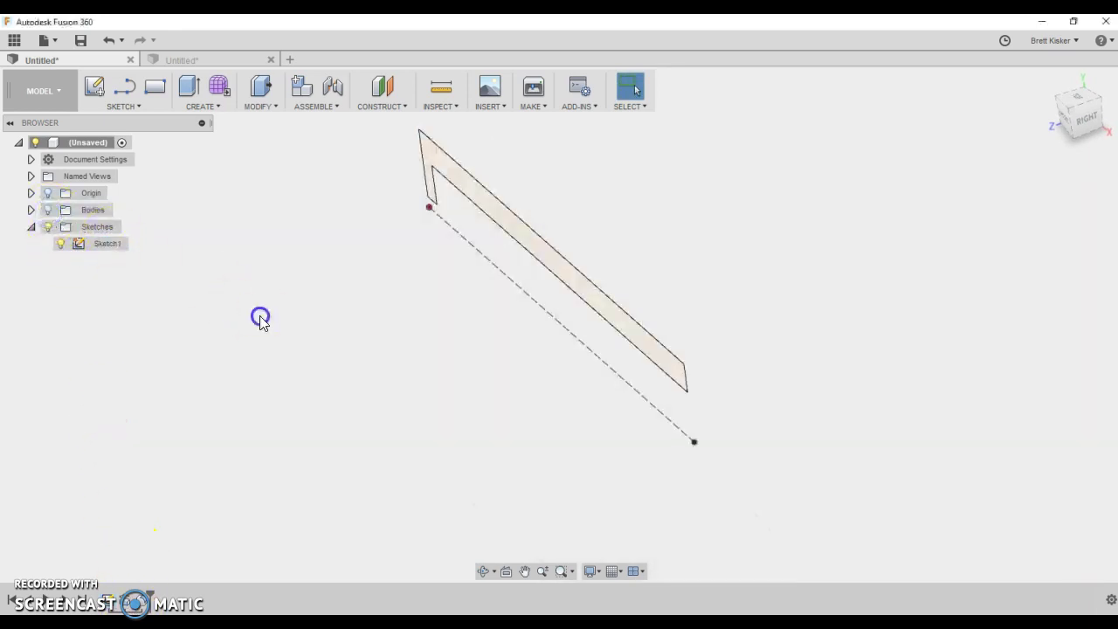
left_click(1066, 119)
middle_click_drag(624, 431, 628, 447)
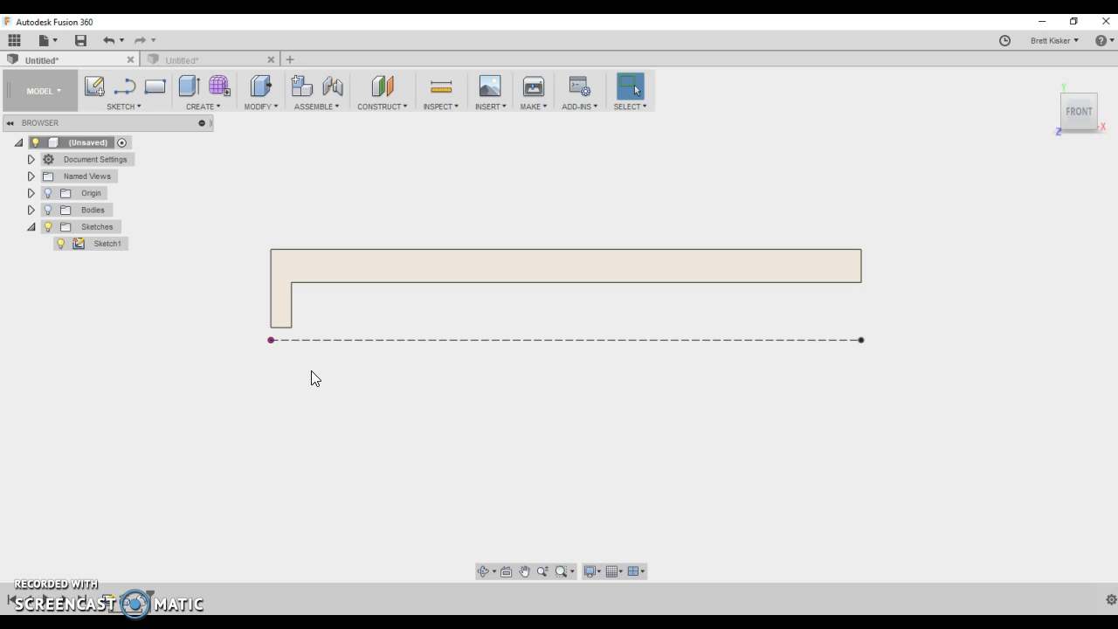
Step: Return to the ring document, show Sketch1 and reopen it for editing
left_click(169, 55)
left_click(60, 244)
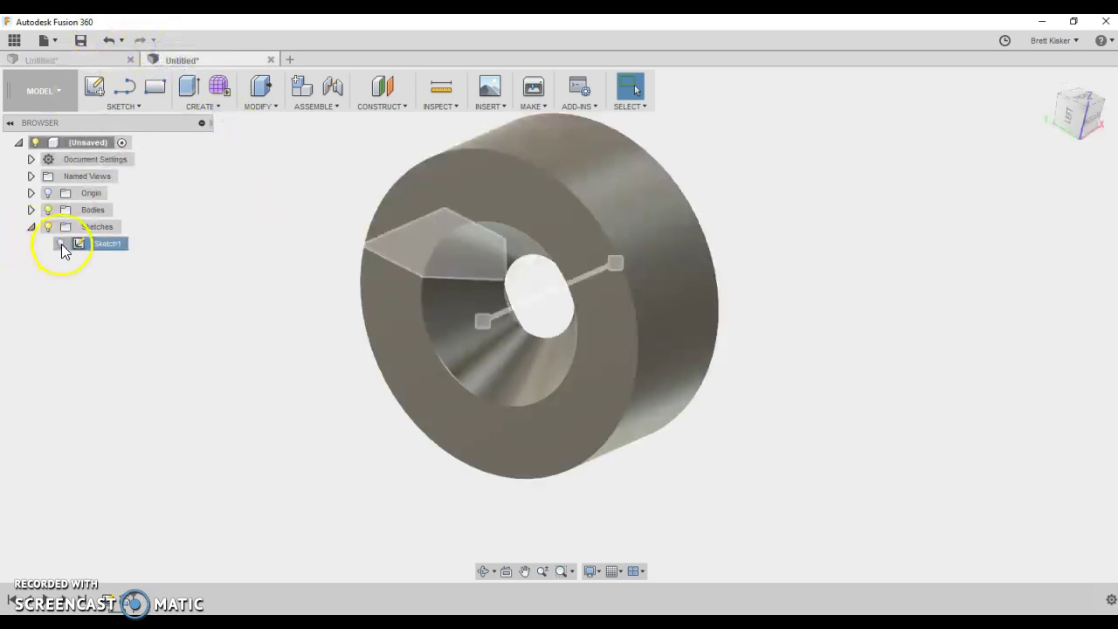
right_click(87, 244)
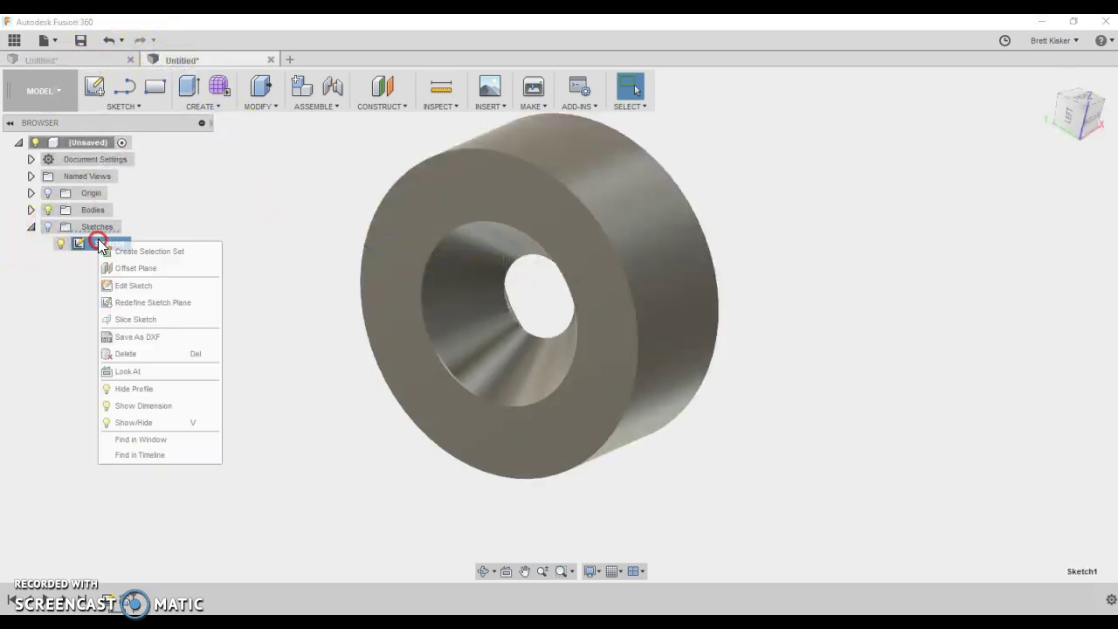
left_click(123, 282)
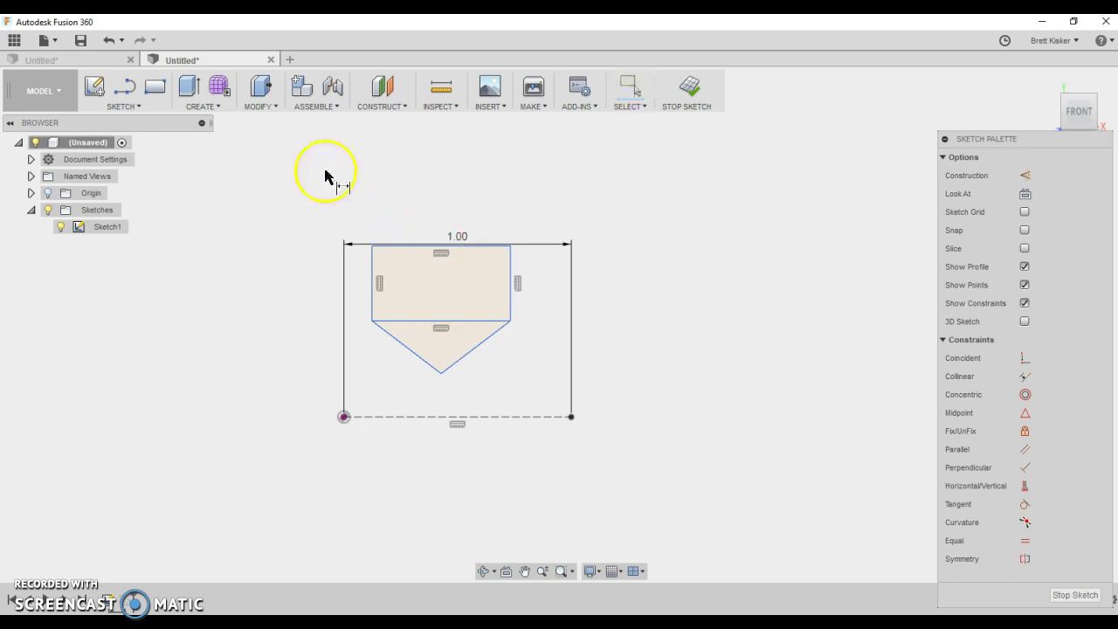
Step: Add a 0.25 diameter dimension from the axis line to the triangle's tip
left_click(432, 417)
left_click(441, 374)
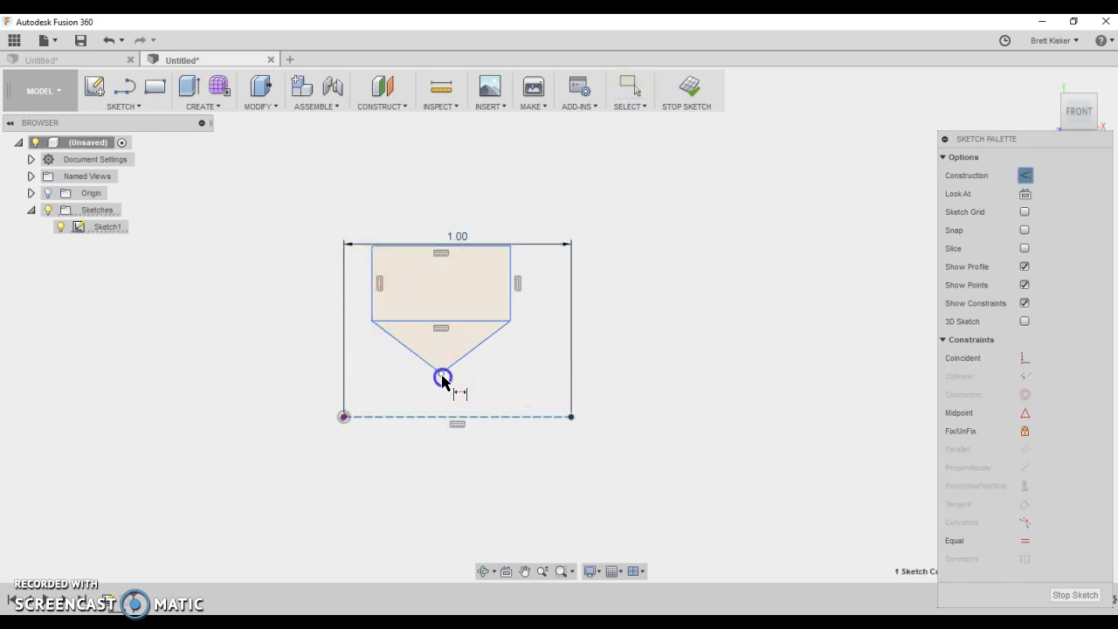
right_click(278, 398)
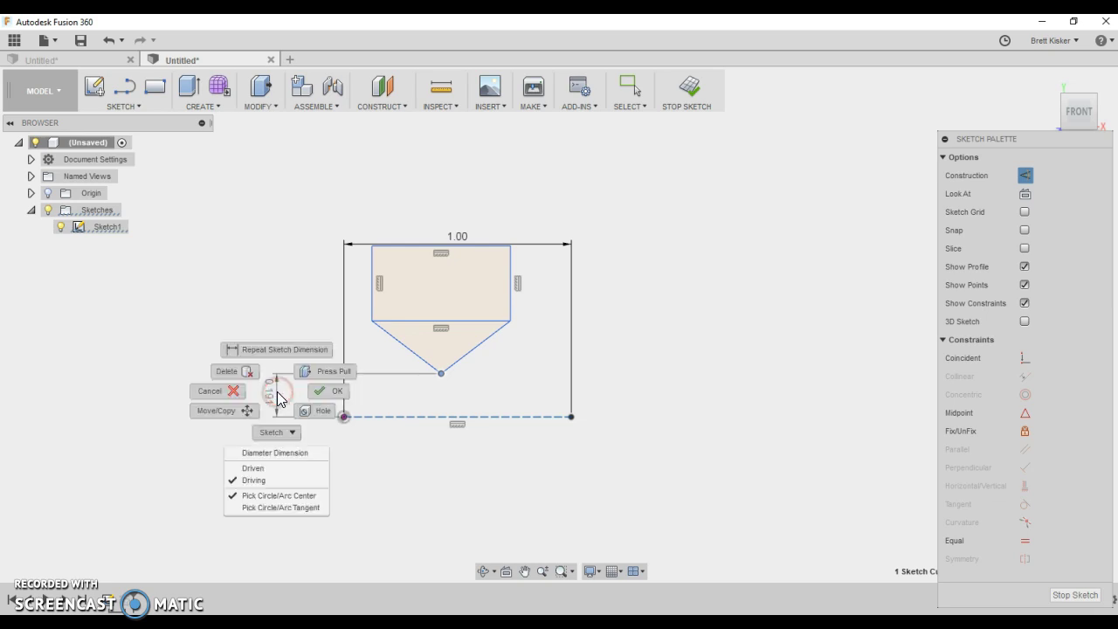
left_click(271, 456)
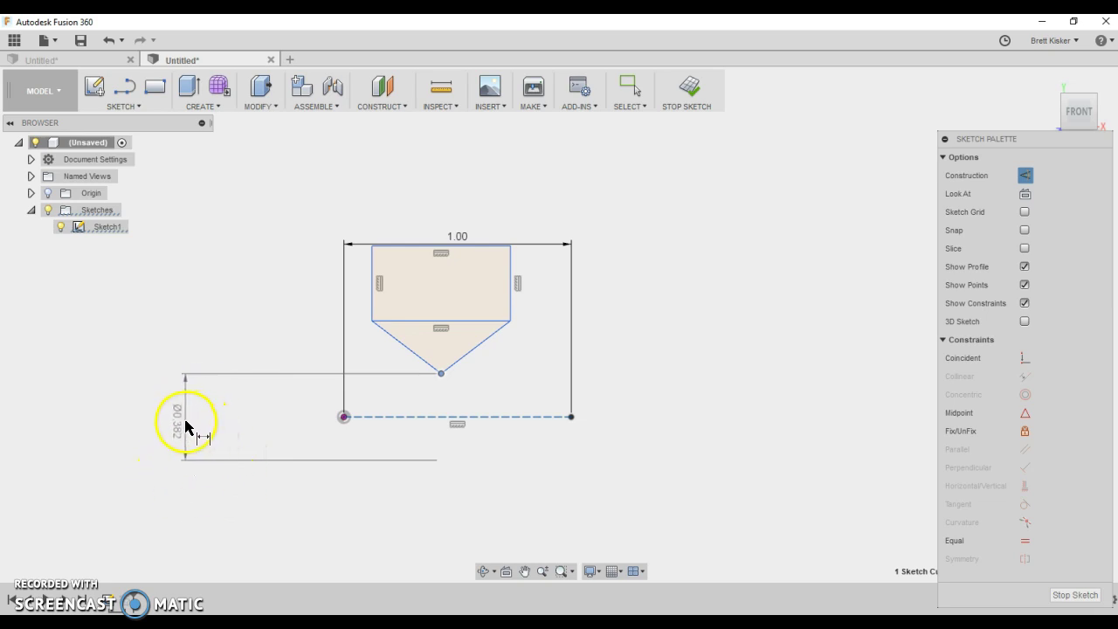
left_click(185, 425)
type("25")
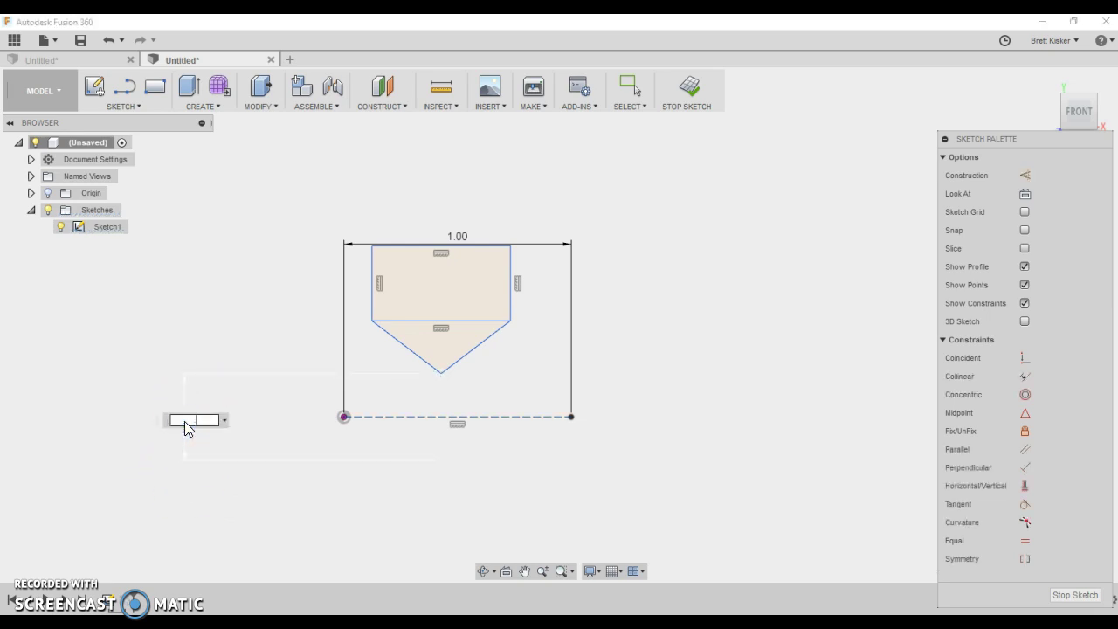
key("Return")
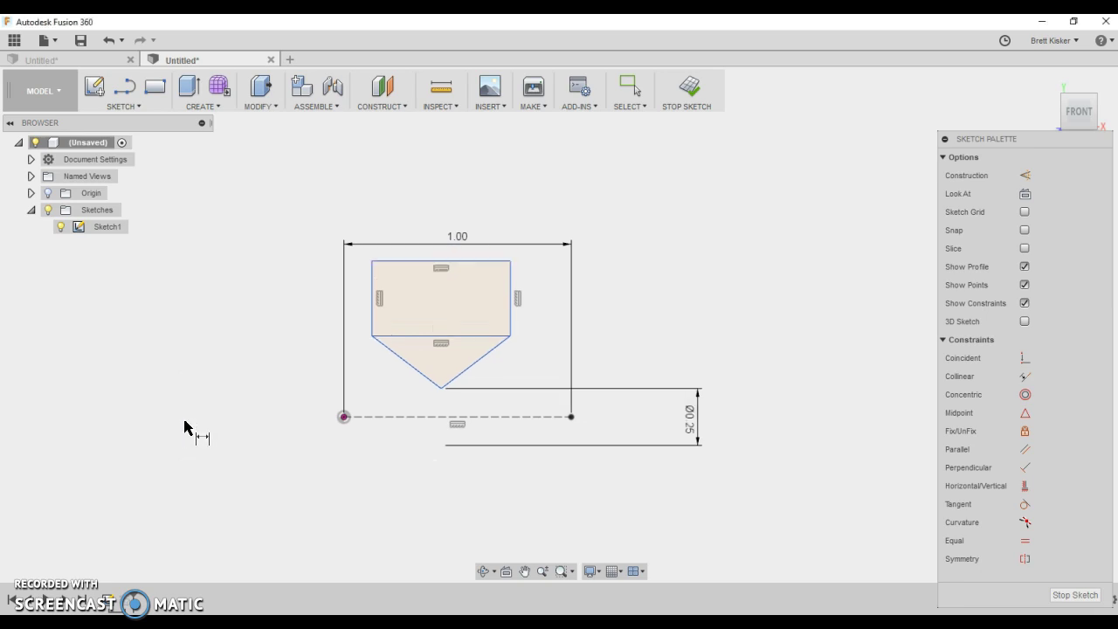
left_click(469, 454)
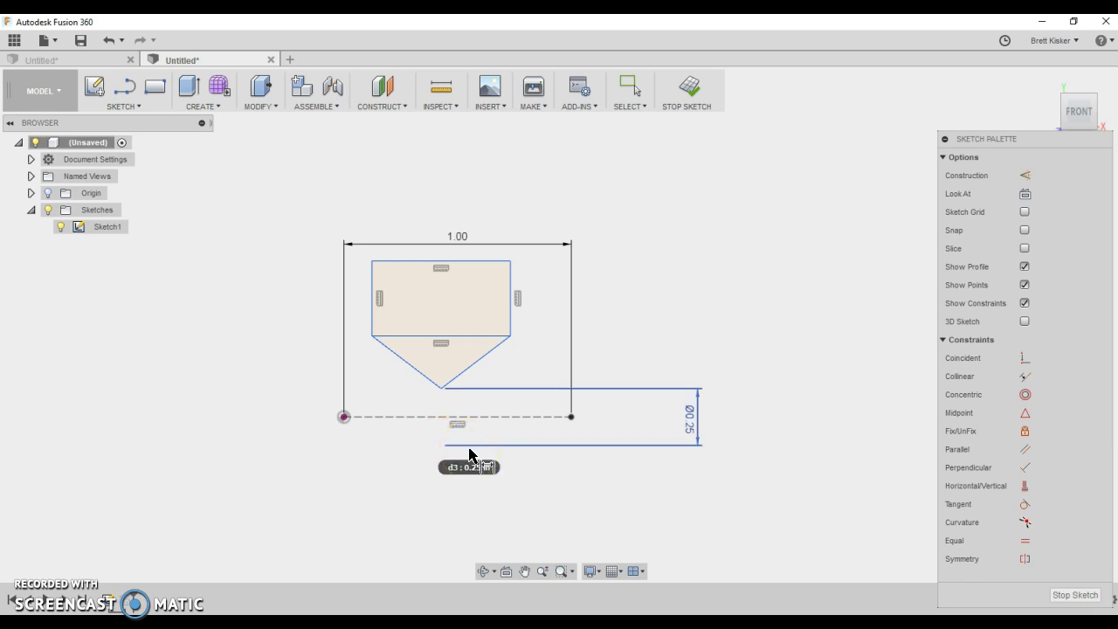
key("Return")
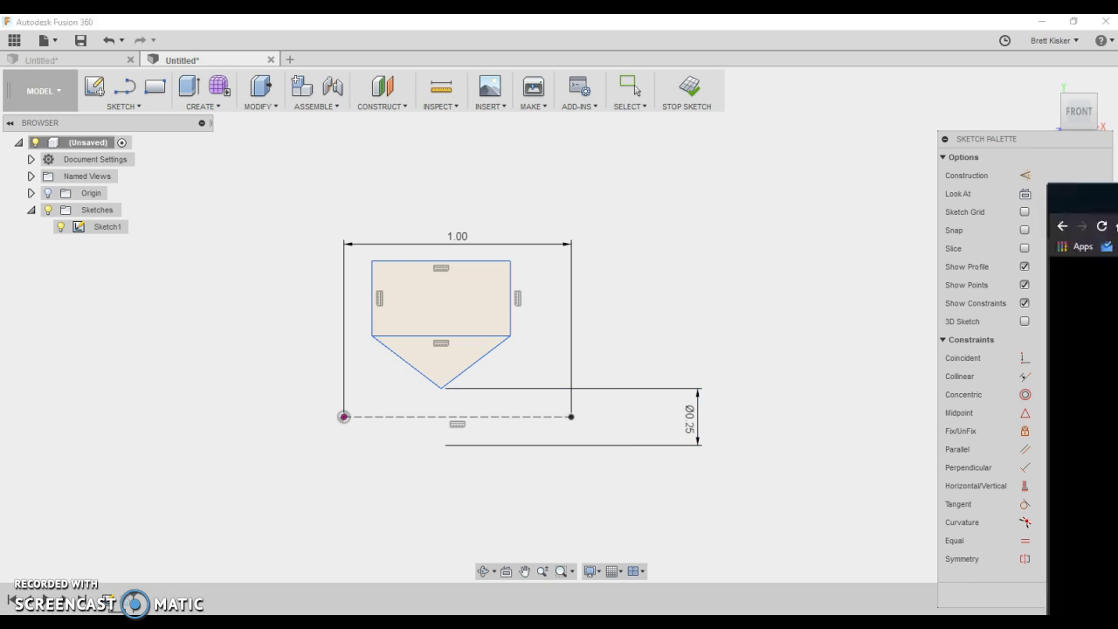
Step: Display the Activity 5.5 Rubber Handle Sleeve drawing in the Inkling reader
left_click(1083, 232)
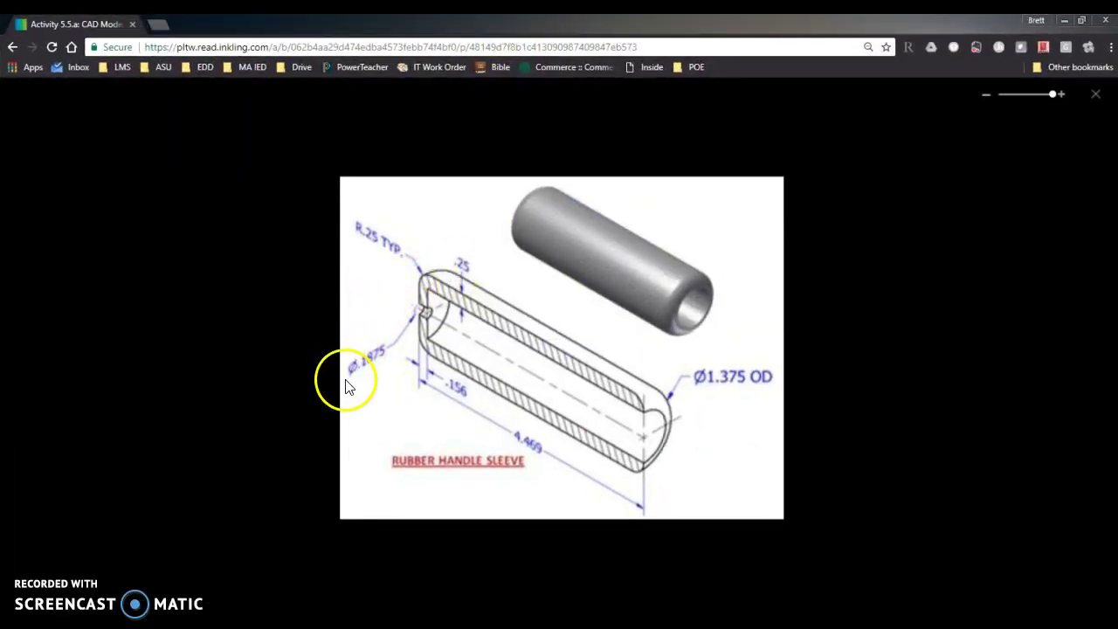